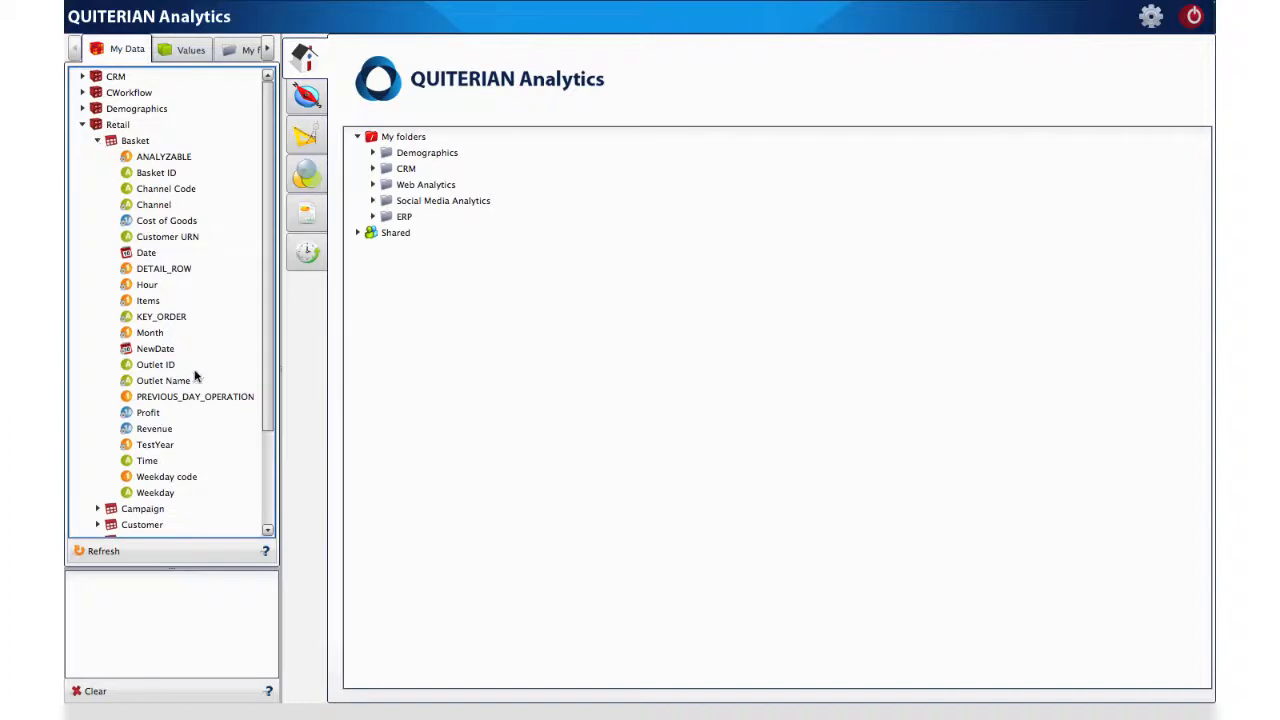
Step: List the values of the Month column in the Retail Basket table and open a maximized Venn analysis
{"action": "left_click", "coordinate": [152, 334]}
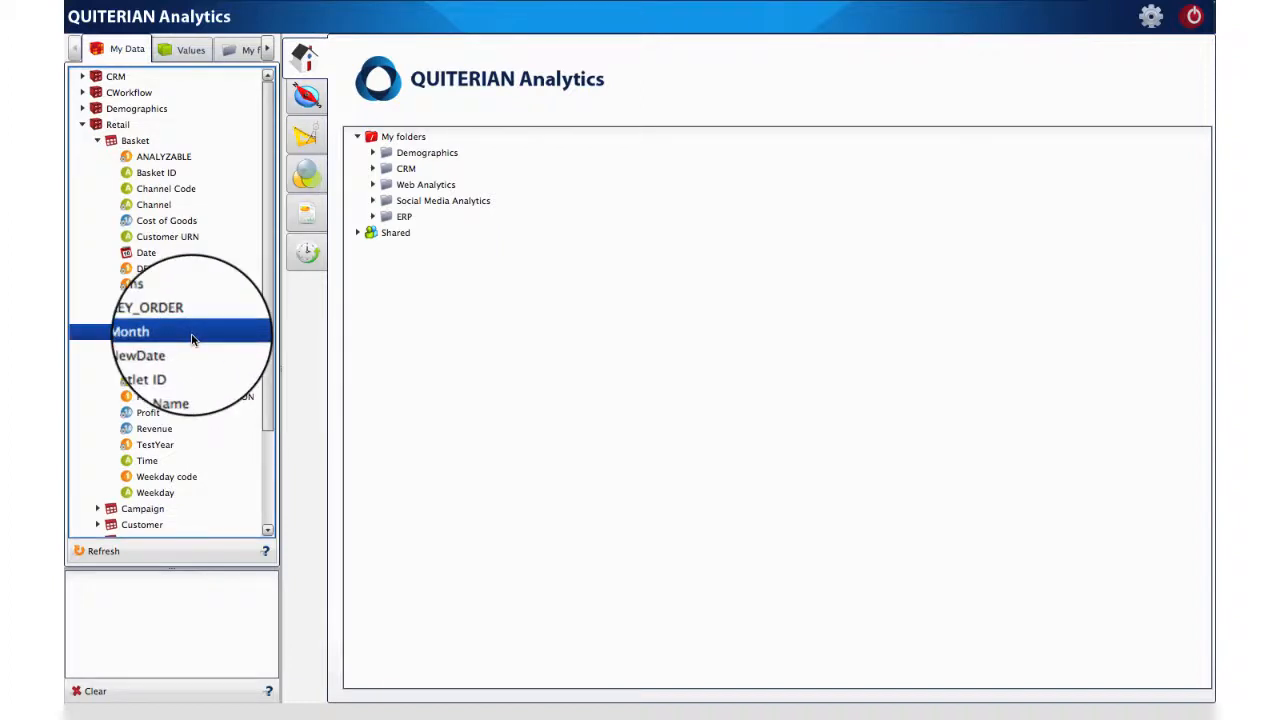
{"action": "double_click", "coordinate": [192, 340]}
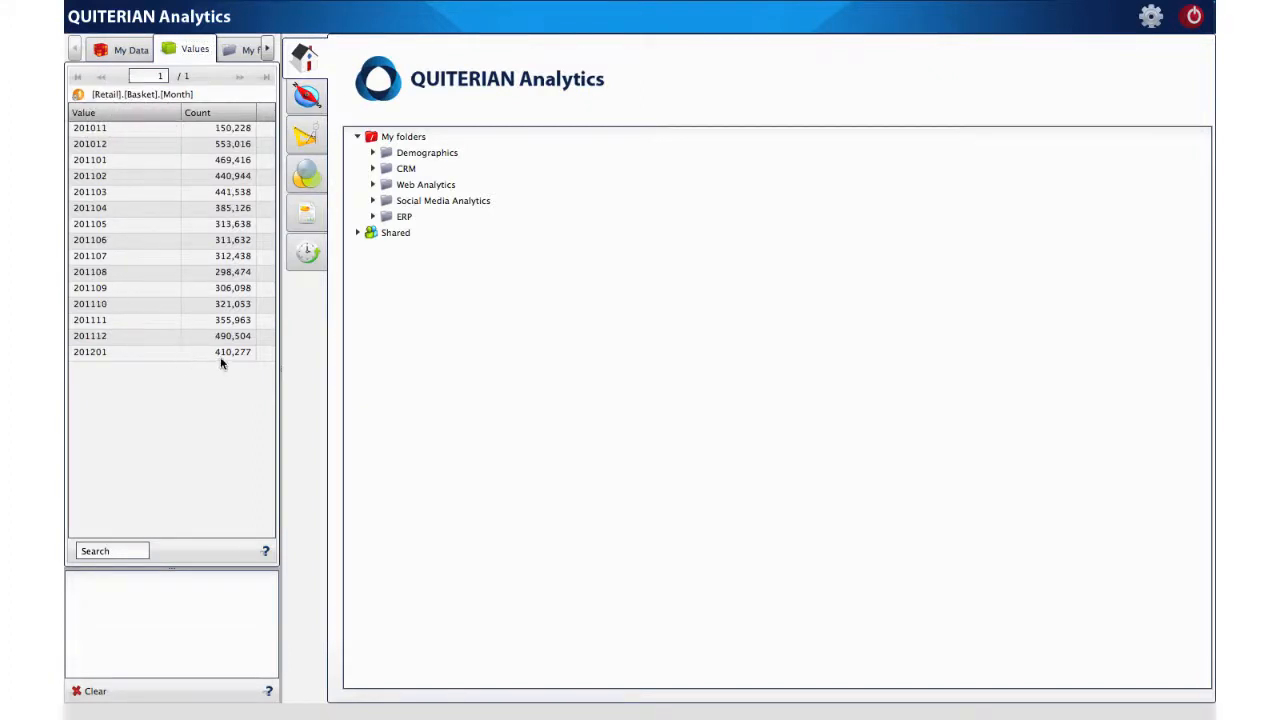
{"action": "left_click", "coordinate": [307, 177]}
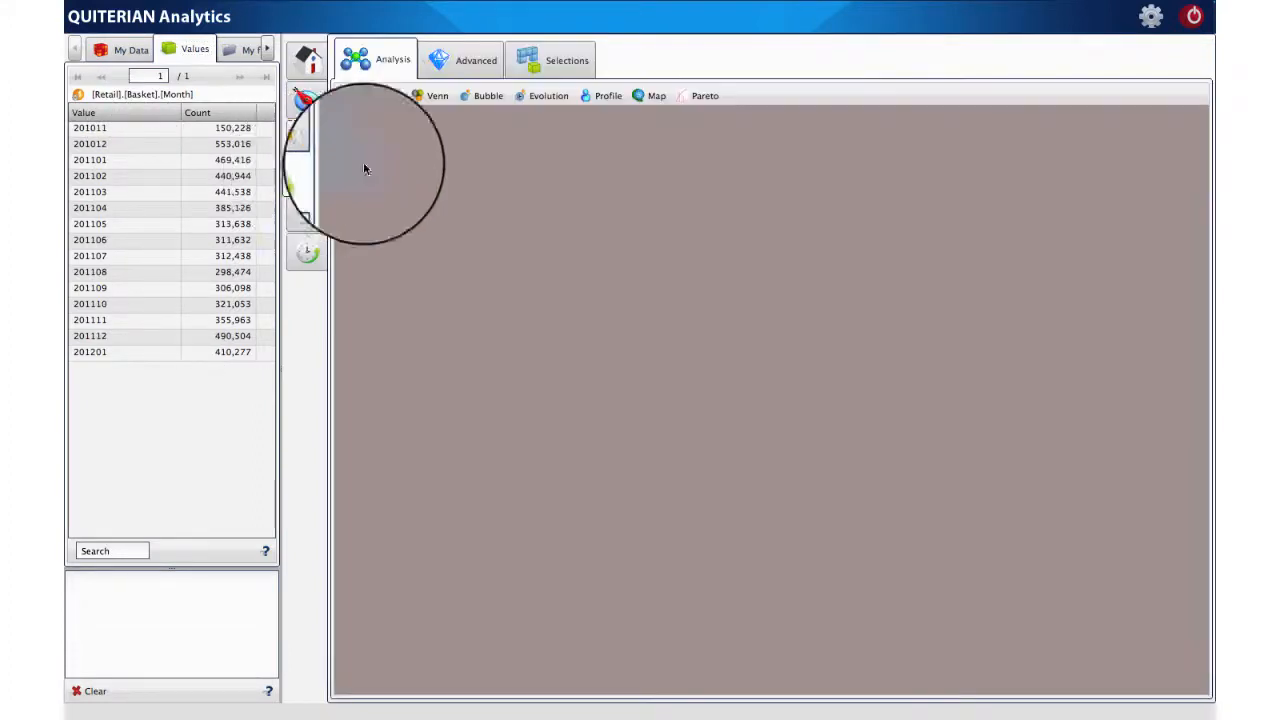
{"action": "left_click", "coordinate": [418, 97]}
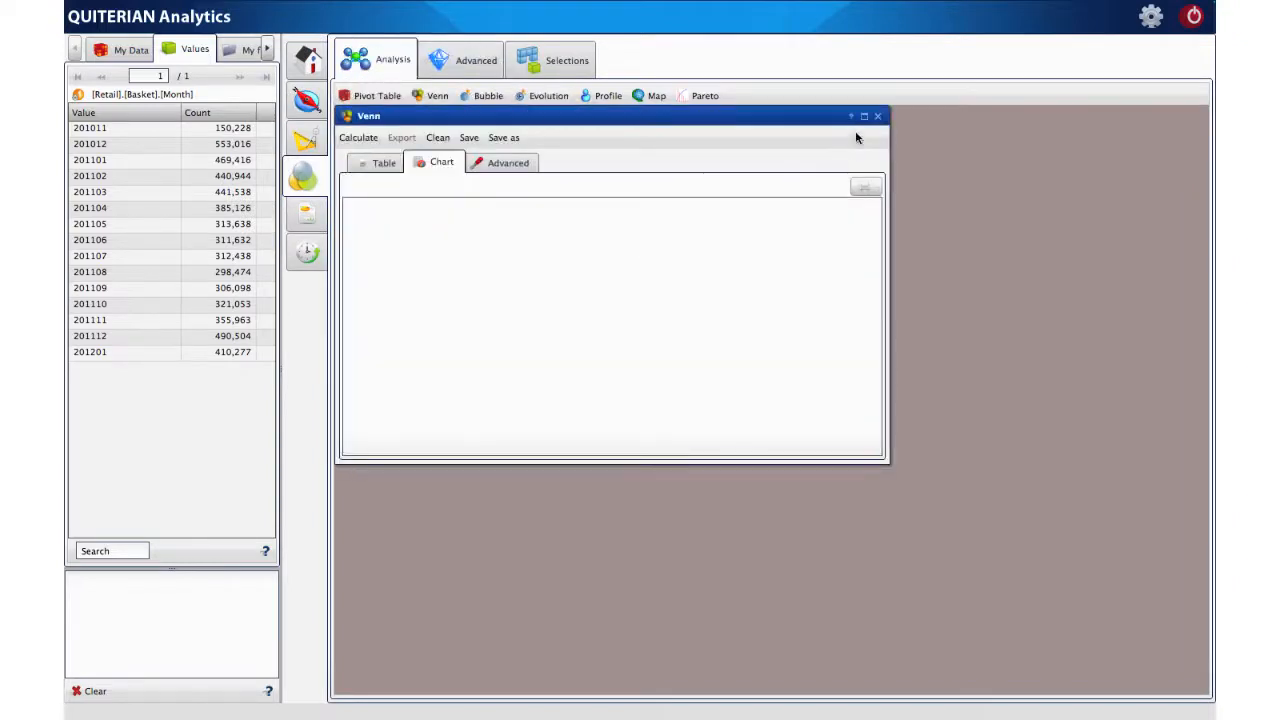
{"action": "left_click", "coordinate": [864, 117]}
Step: Add Month values 201201, 201112 and 201111 as Venn sets and switch the diagram's resolution to the Customer table
{"action": "left_click", "coordinate": [91, 354]}
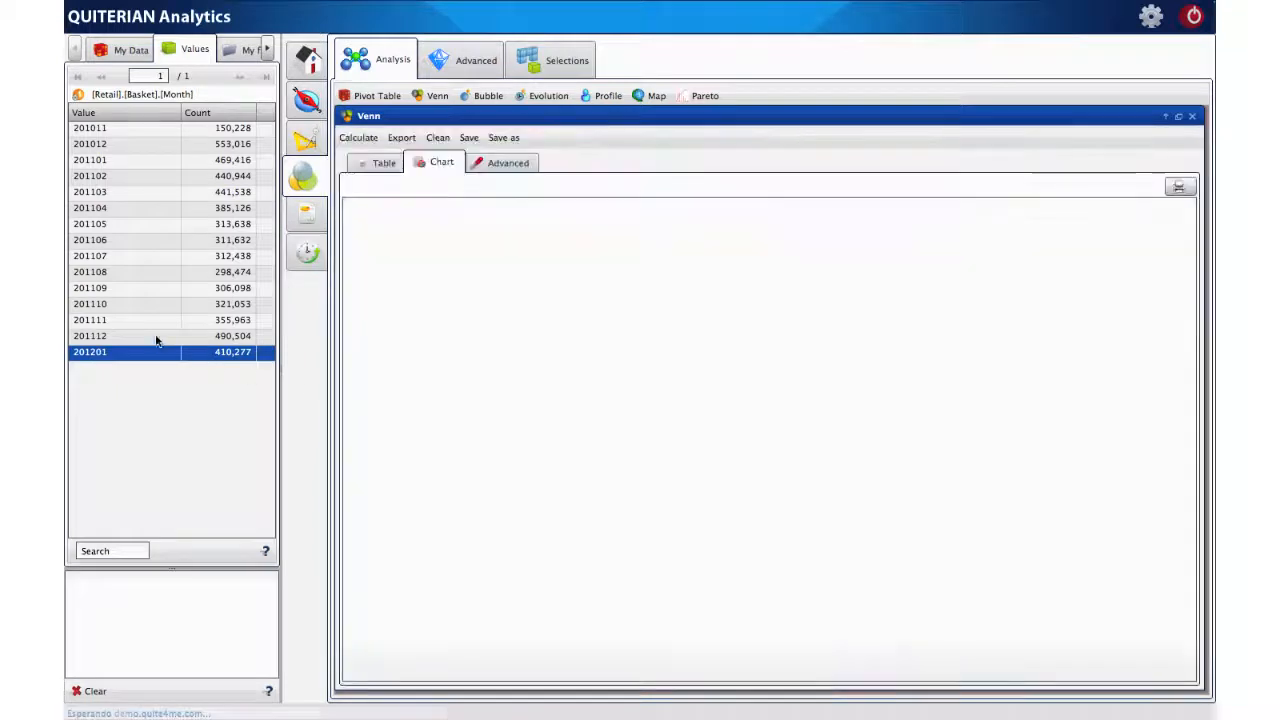
{"action": "left_click", "coordinate": [155, 338]}
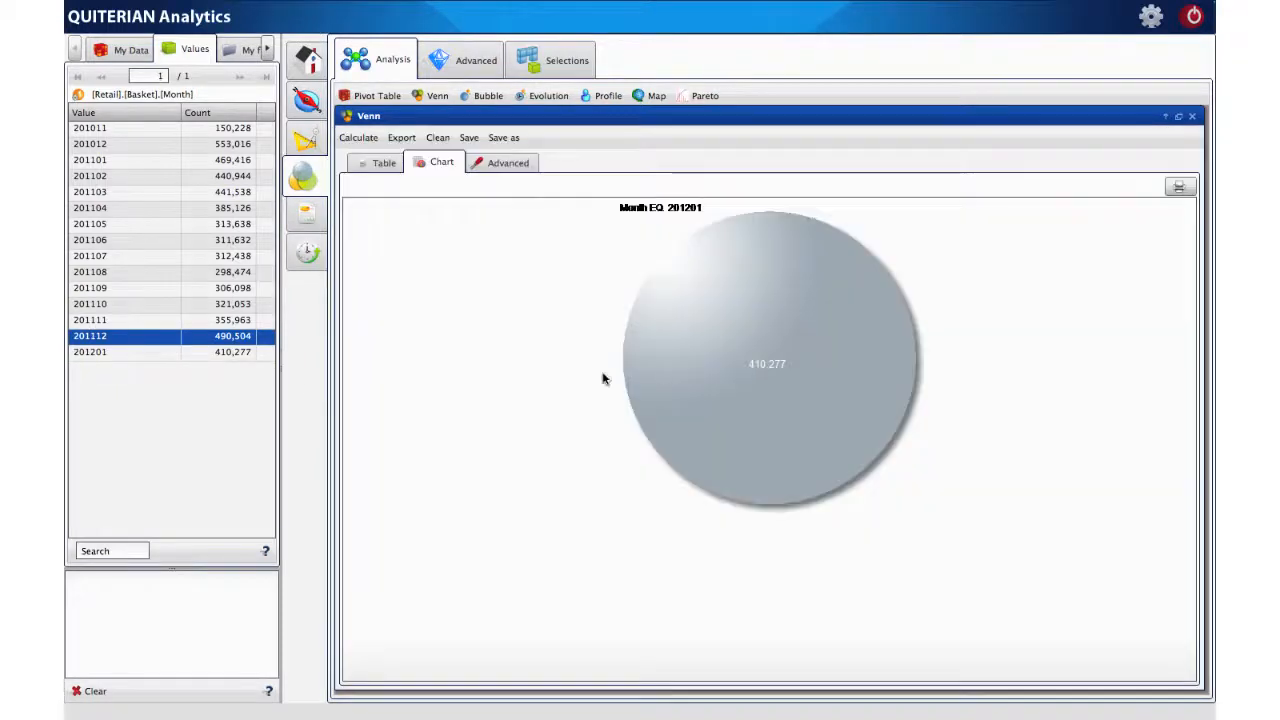
{"action": "left_click", "coordinate": [147, 321]}
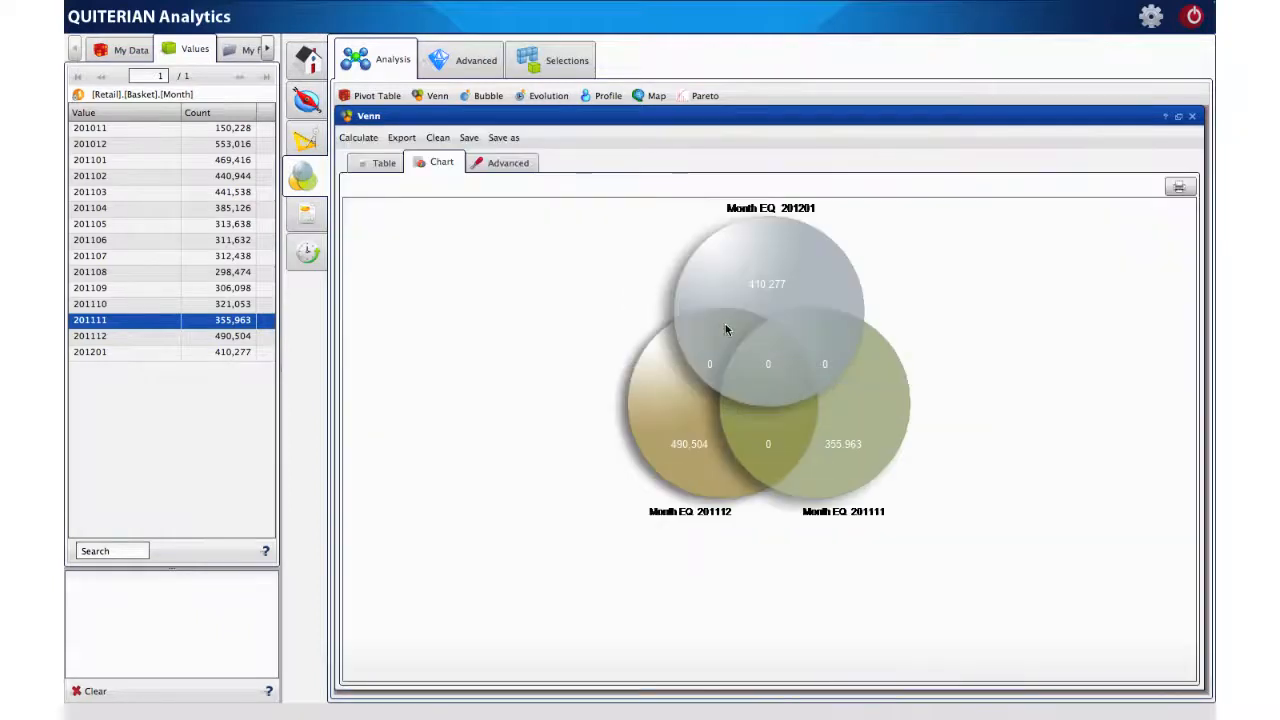
{"action": "left_click", "coordinate": [125, 49]}
{"action": "left_click_drag", "start_coordinate": [110, 530], "coordinate": [622, 452]}
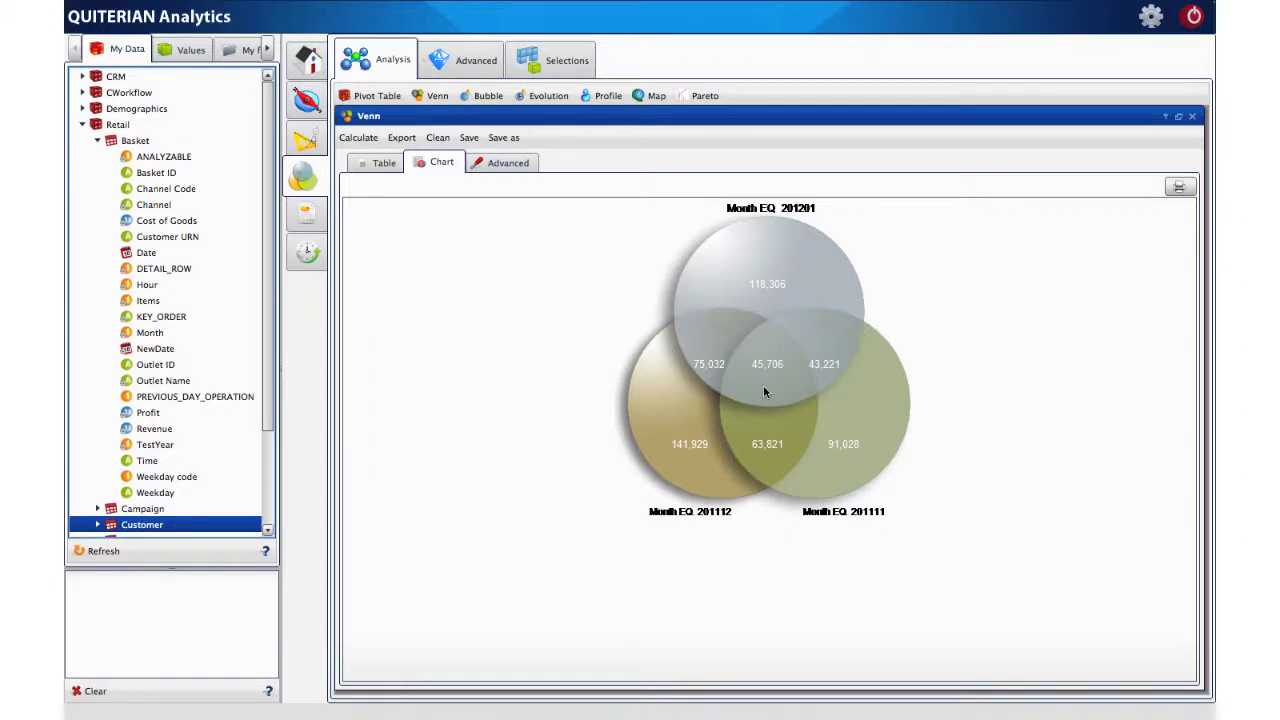
Step: Create a segment from the intersection of all three months and name it Loyal
{"action": "mouse_move", "coordinate": [764, 392]}
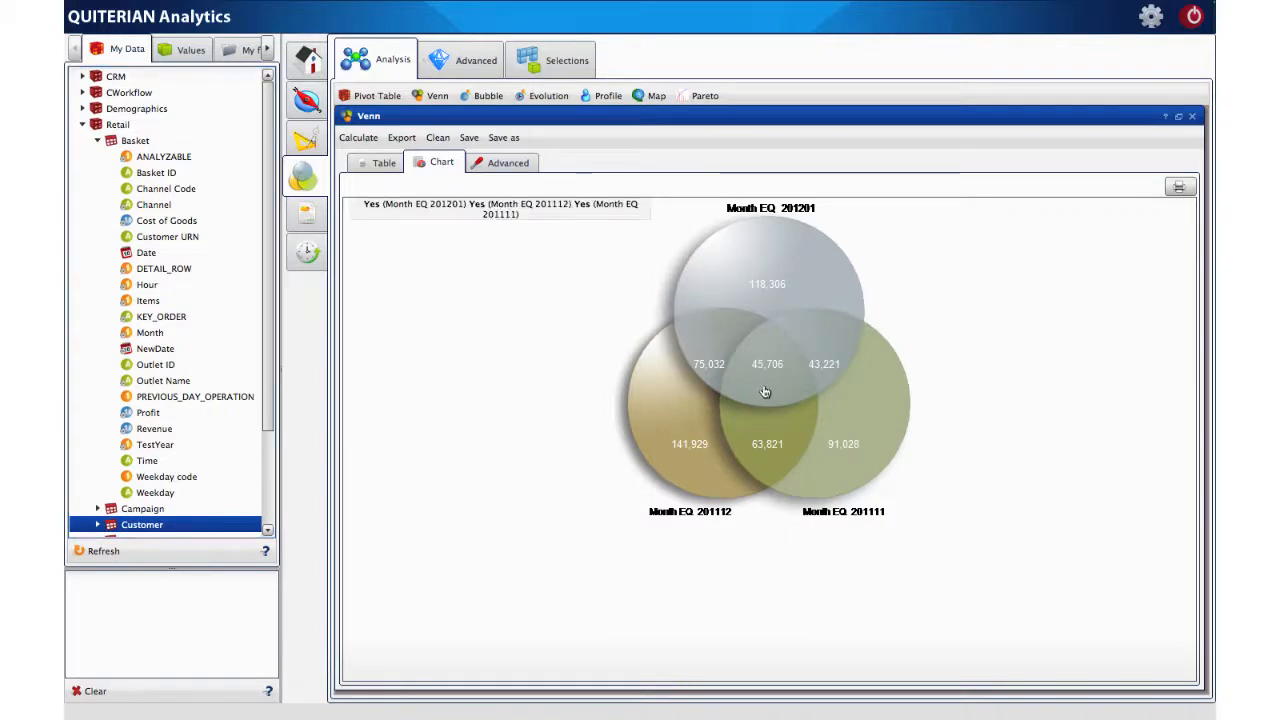
{"action": "left_click", "coordinate": [764, 392]}
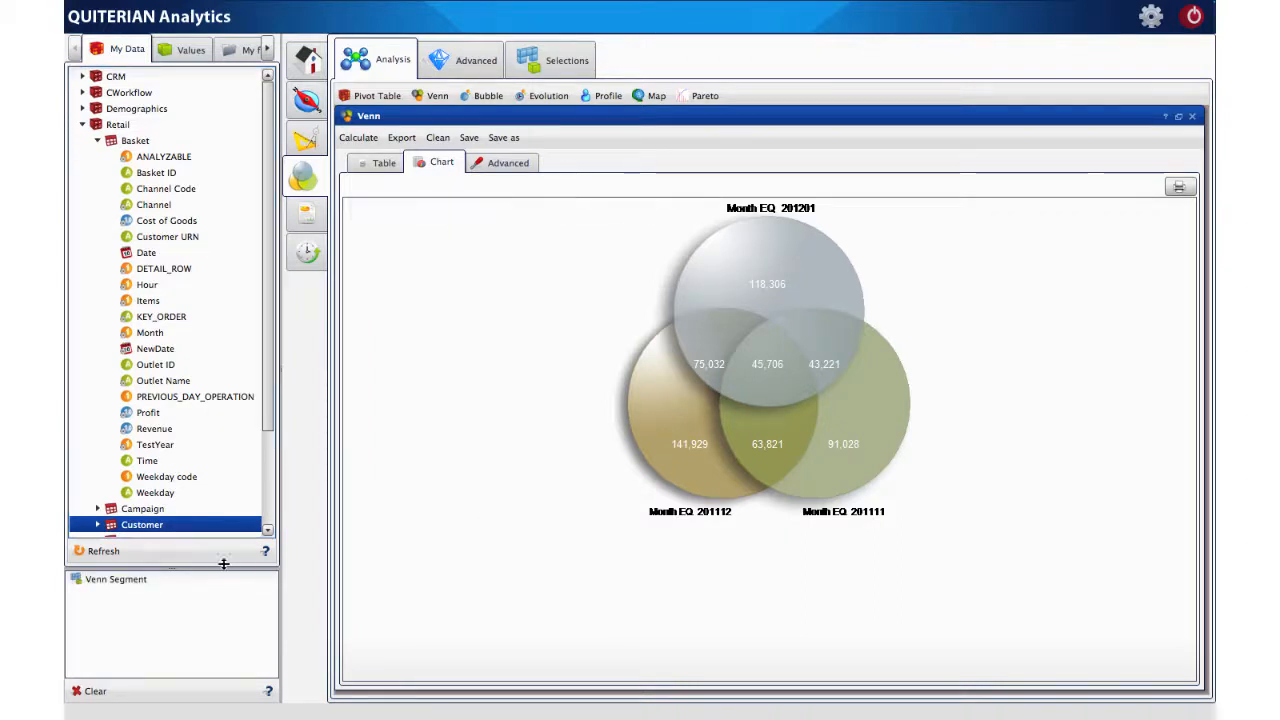
{"action": "right_click", "coordinate": [122, 582]}
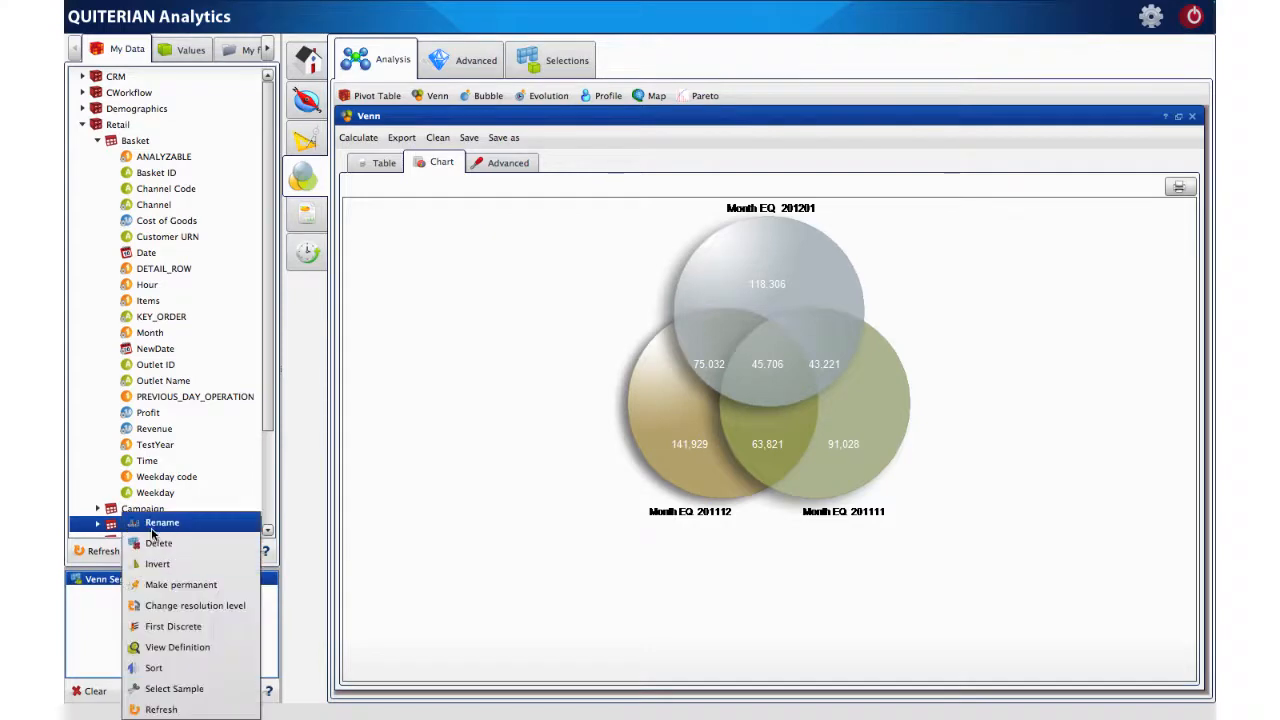
{"action": "left_click", "coordinate": [150, 522]}
{"action": "type", "text": "Loyal"}
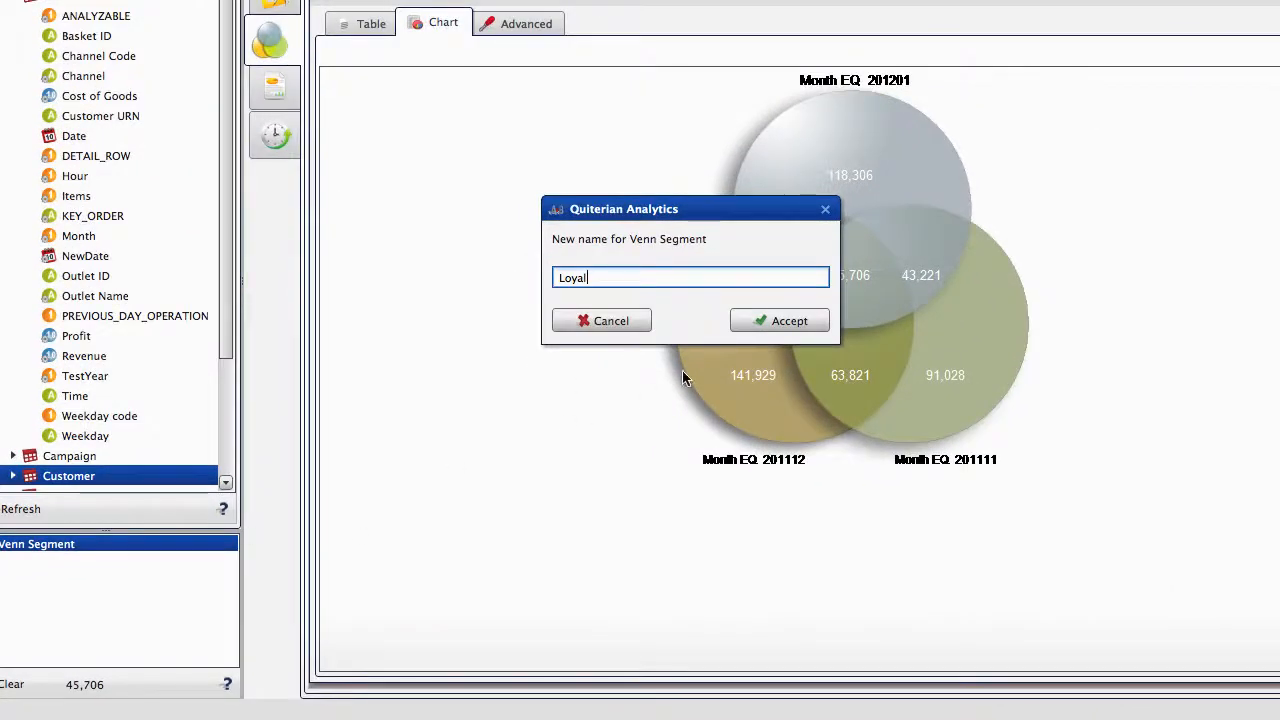
{"action": "left_click", "coordinate": [757, 321]}
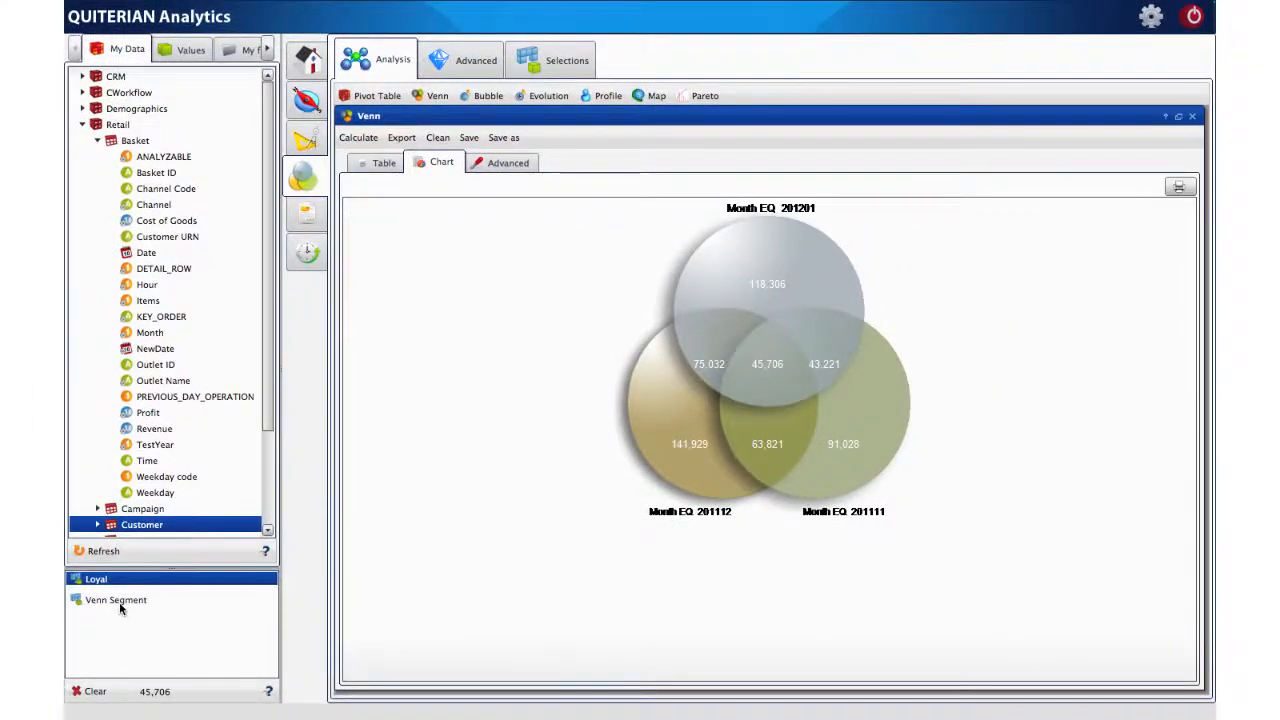
Step: Rename the remaining Venn Segment as Churner
{"action": "left_click", "coordinate": [120, 604]}
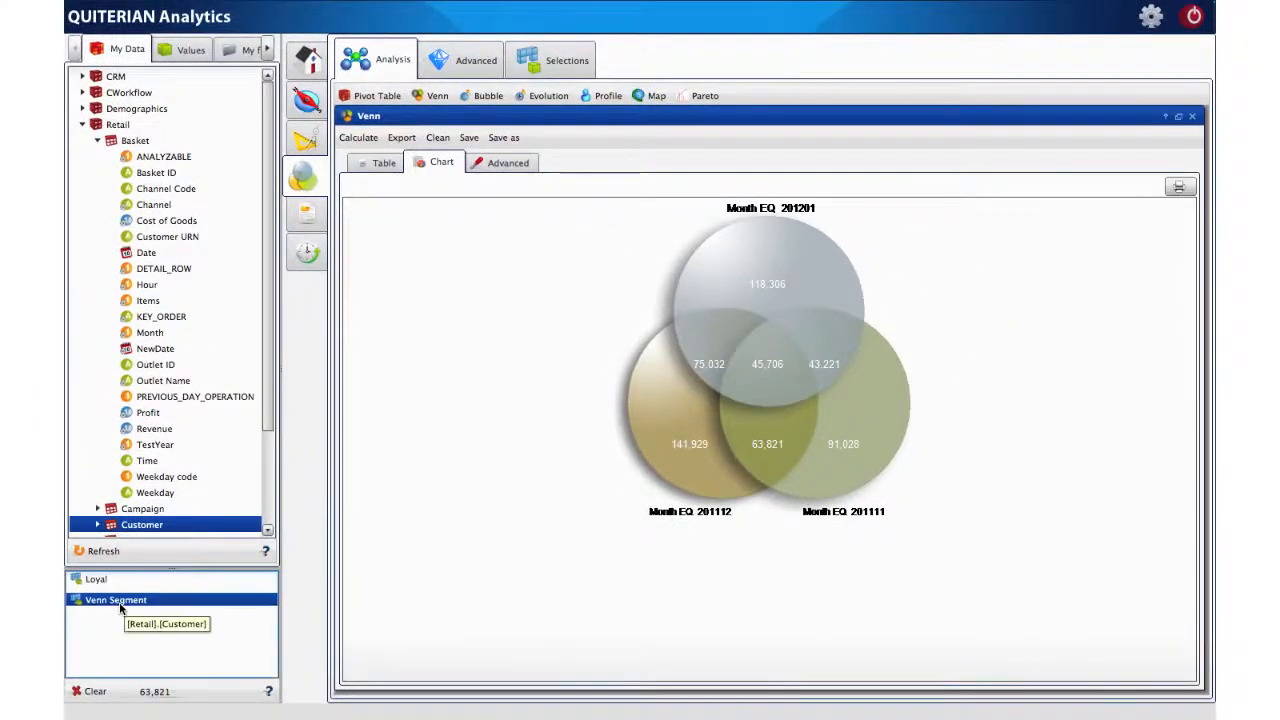
{"action": "right_click", "coordinate": [120, 604]}
{"action": "left_click", "coordinate": [190, 528]}
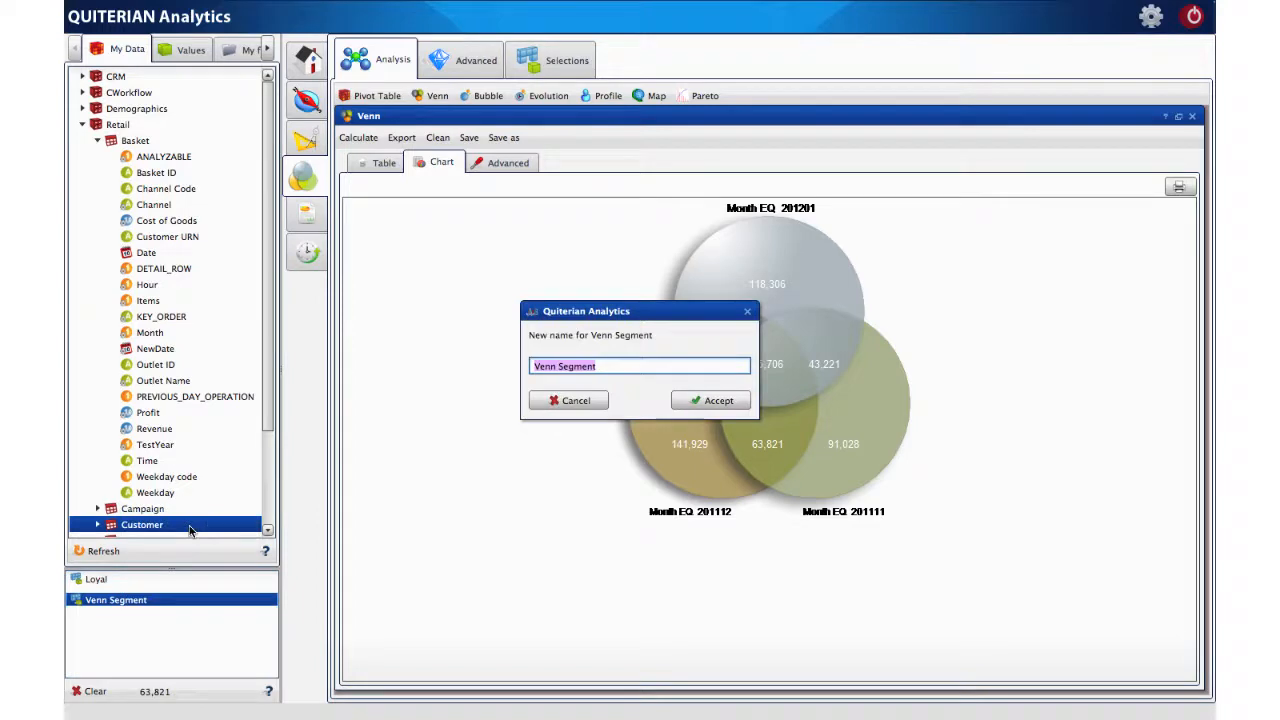
{"action": "type", "text": "Churner"}
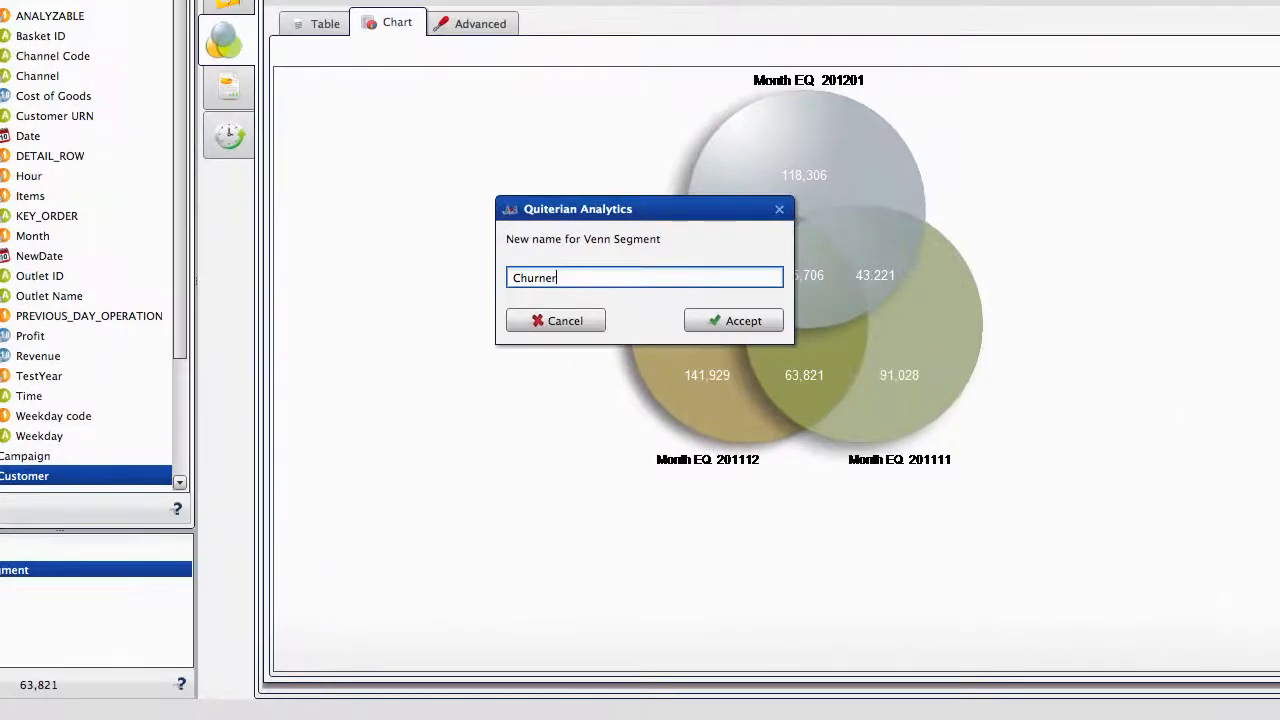
{"action": "left_click", "coordinate": [721, 324]}
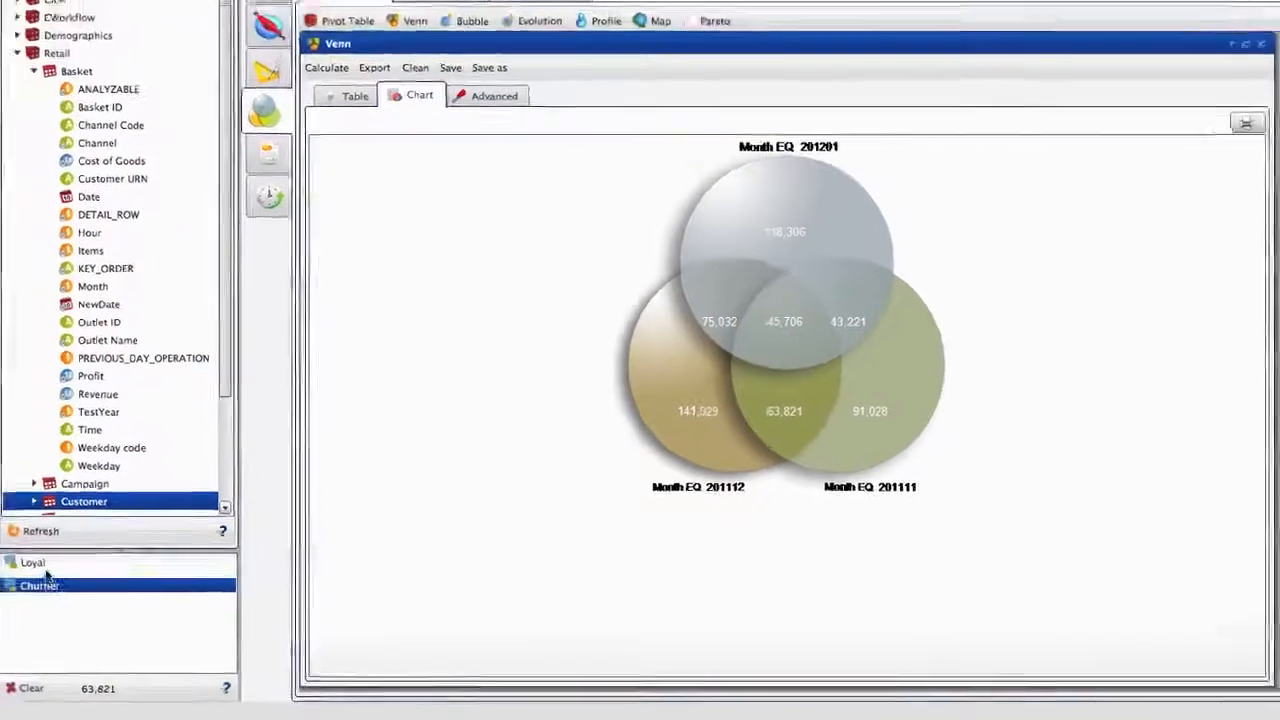
Step: Duplicate the Loyal segment and combine Churner into the copy with OR
{"action": "left_click", "coordinate": [45, 567]}
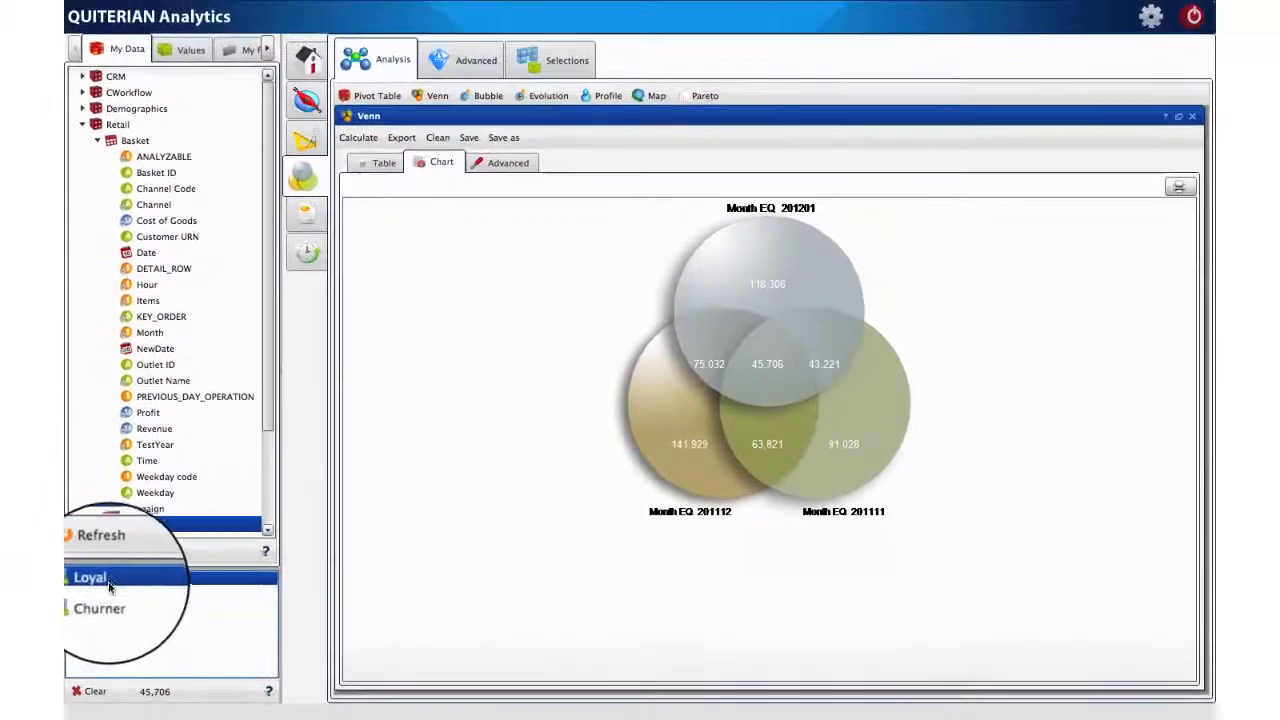
{"action": "left_click_drag", "start_coordinate": [45, 567], "coordinate": [106, 622]}
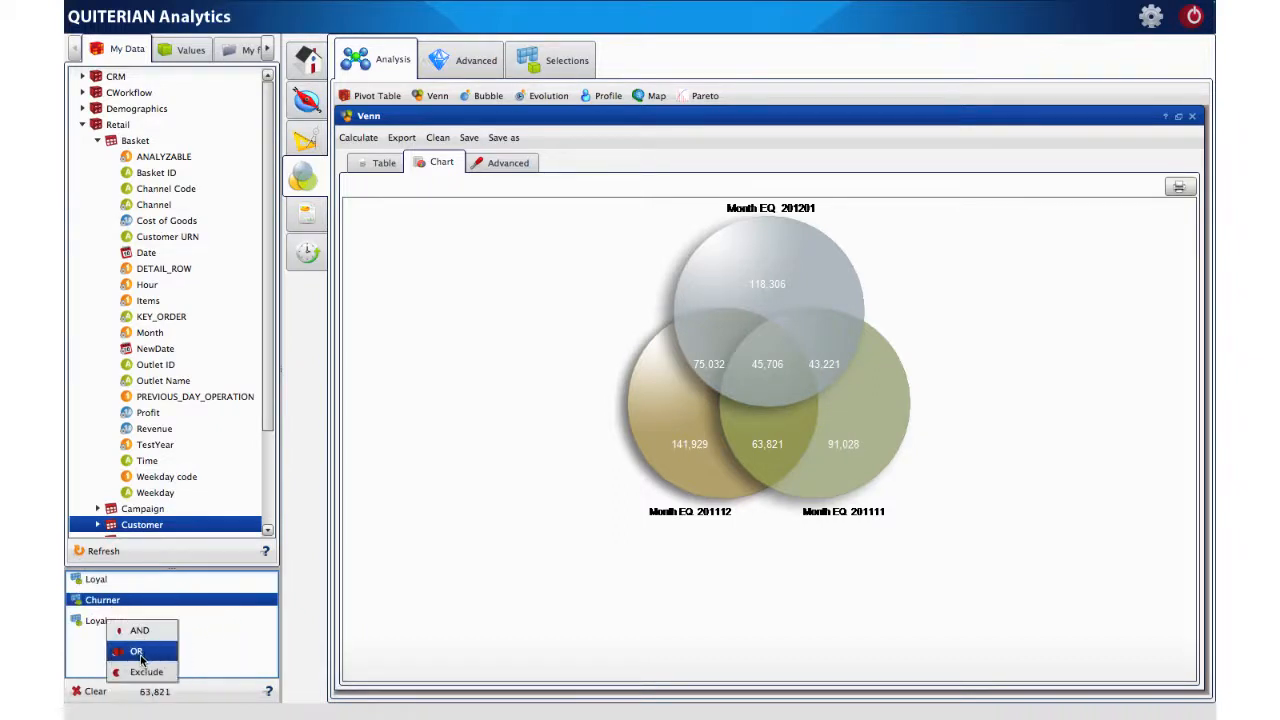
{"action": "left_click", "coordinate": [137, 652]}
Step: Rename the combined segment as Loyal and Churner
{"action": "right_click", "coordinate": [135, 627]}
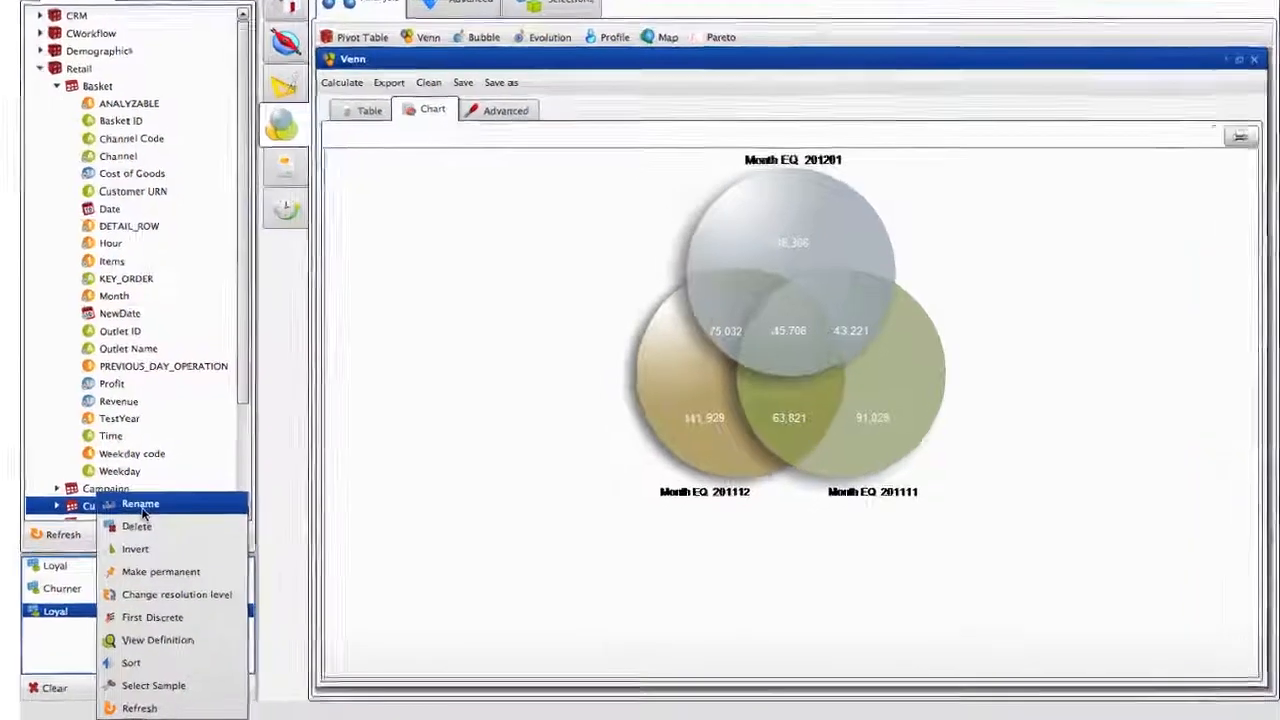
{"action": "left_click", "coordinate": [176, 530]}
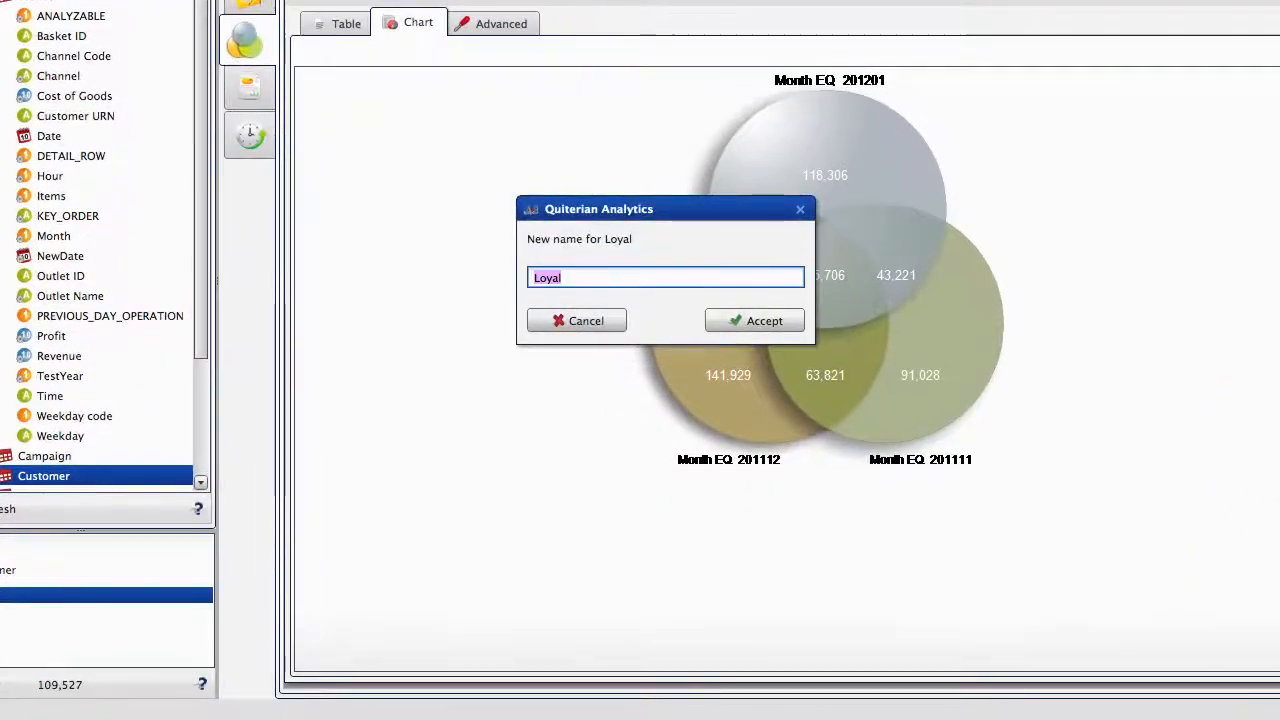
{"action": "key", "text": "Right"}
{"action": "type", "text": "and Ch"}
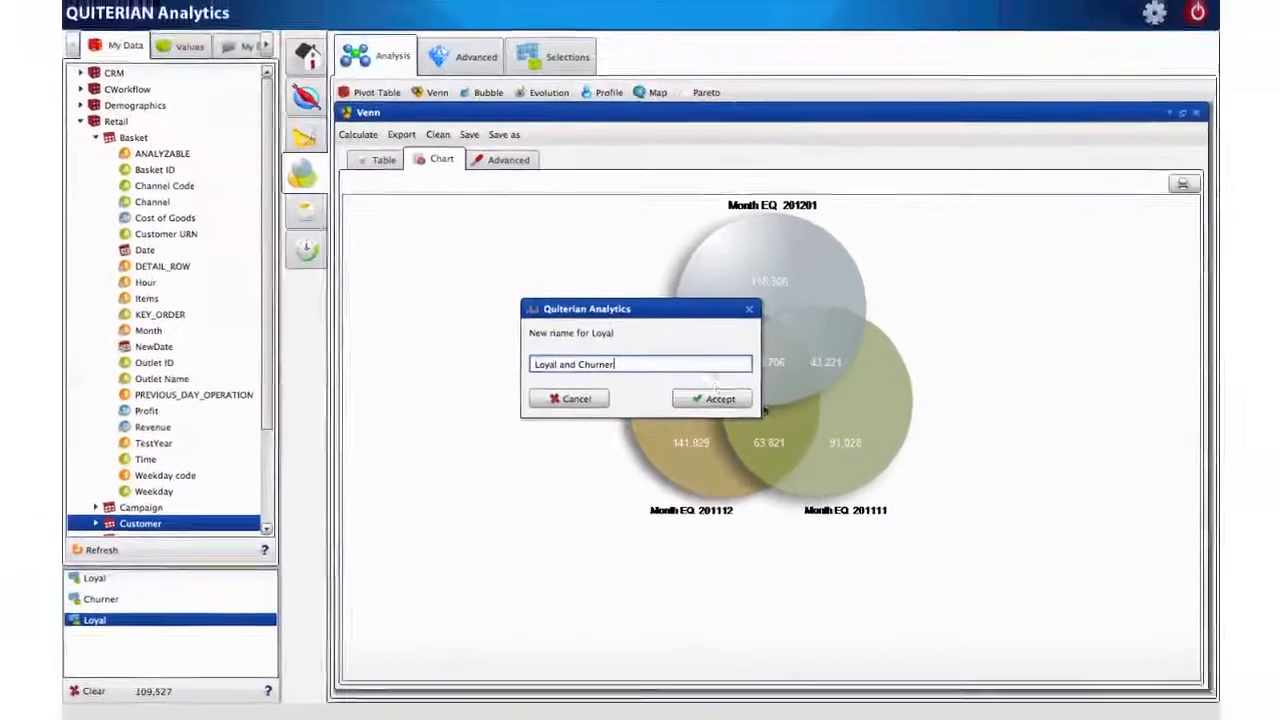
{"action": "left_click", "coordinate": [700, 403]}
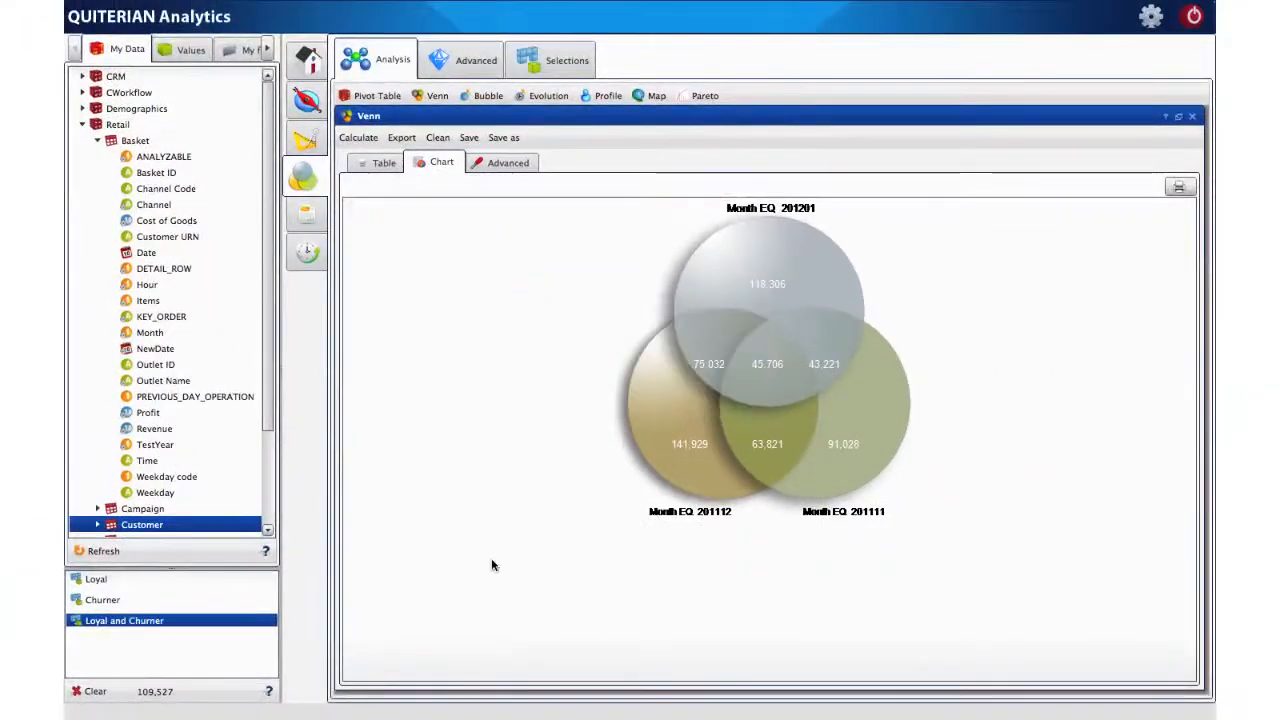
Step: Open a maximized decision tree and set the Loyal and Churner segment as its domain
{"action": "left_click", "coordinate": [141, 583]}
{"action": "left_click", "coordinate": [141, 600]}
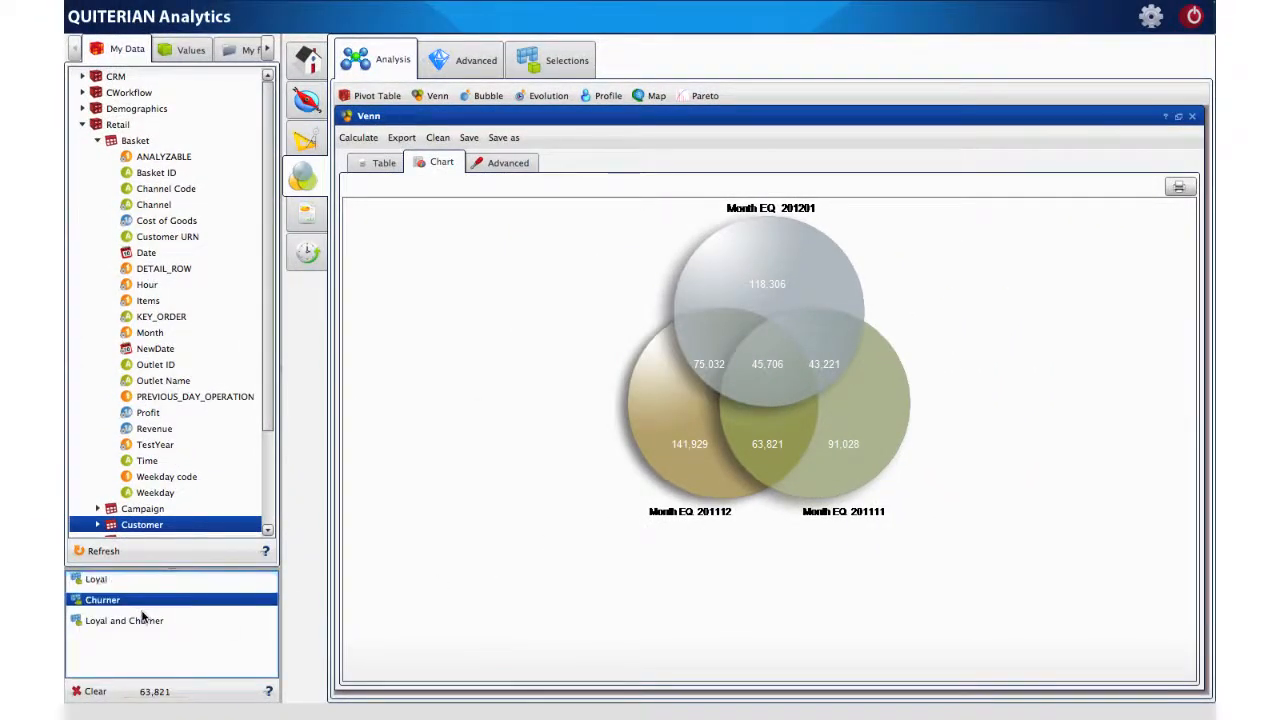
{"action": "left_click", "coordinate": [143, 620]}
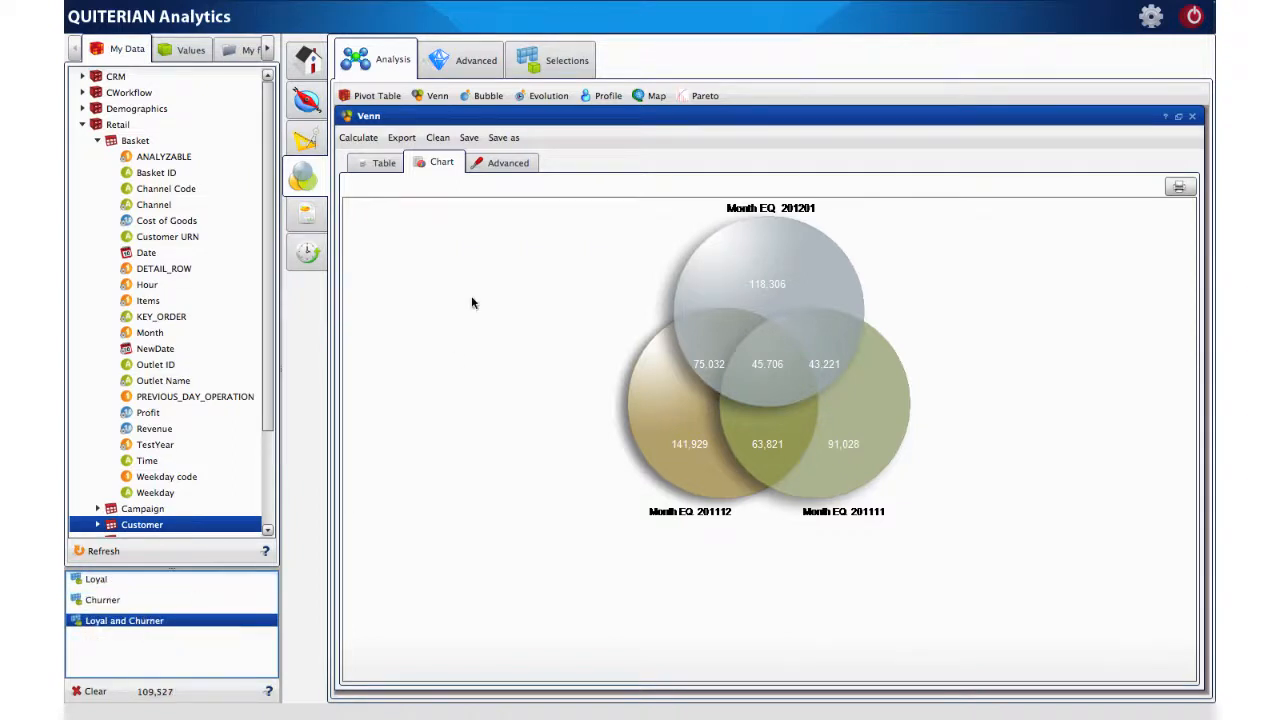
{"action": "left_click", "coordinate": [461, 68]}
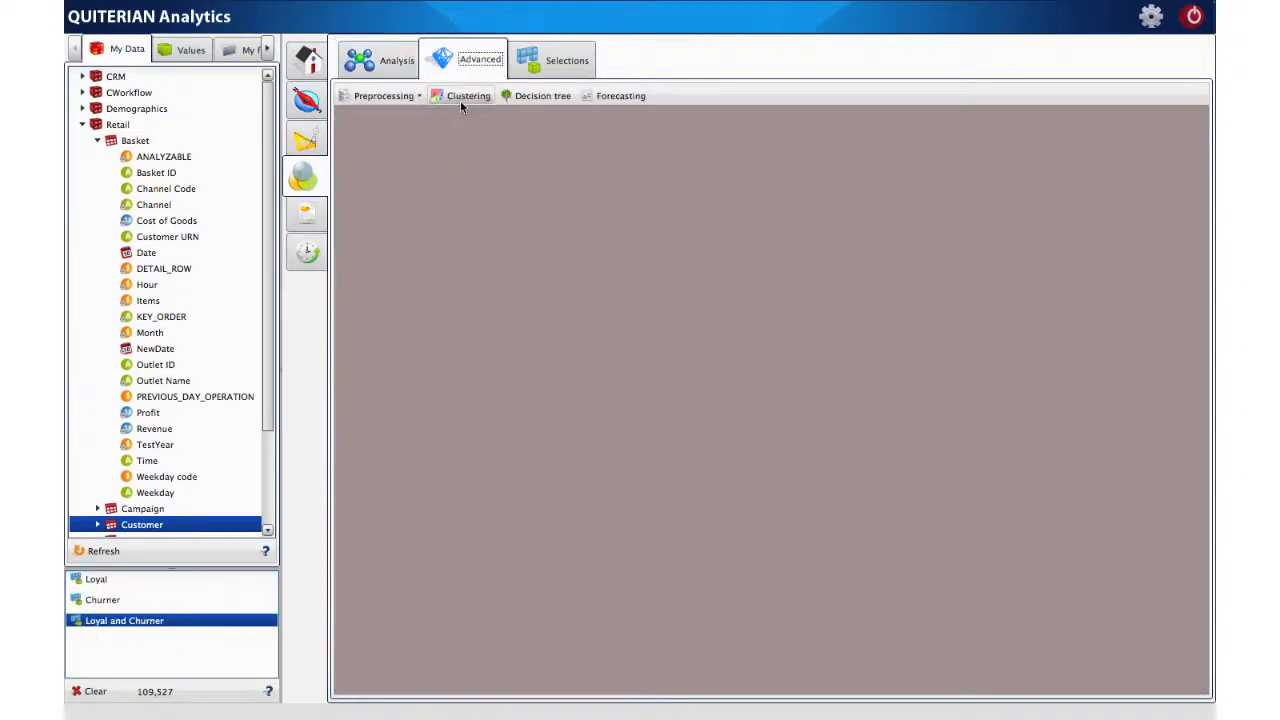
{"action": "left_click", "coordinate": [563, 98]}
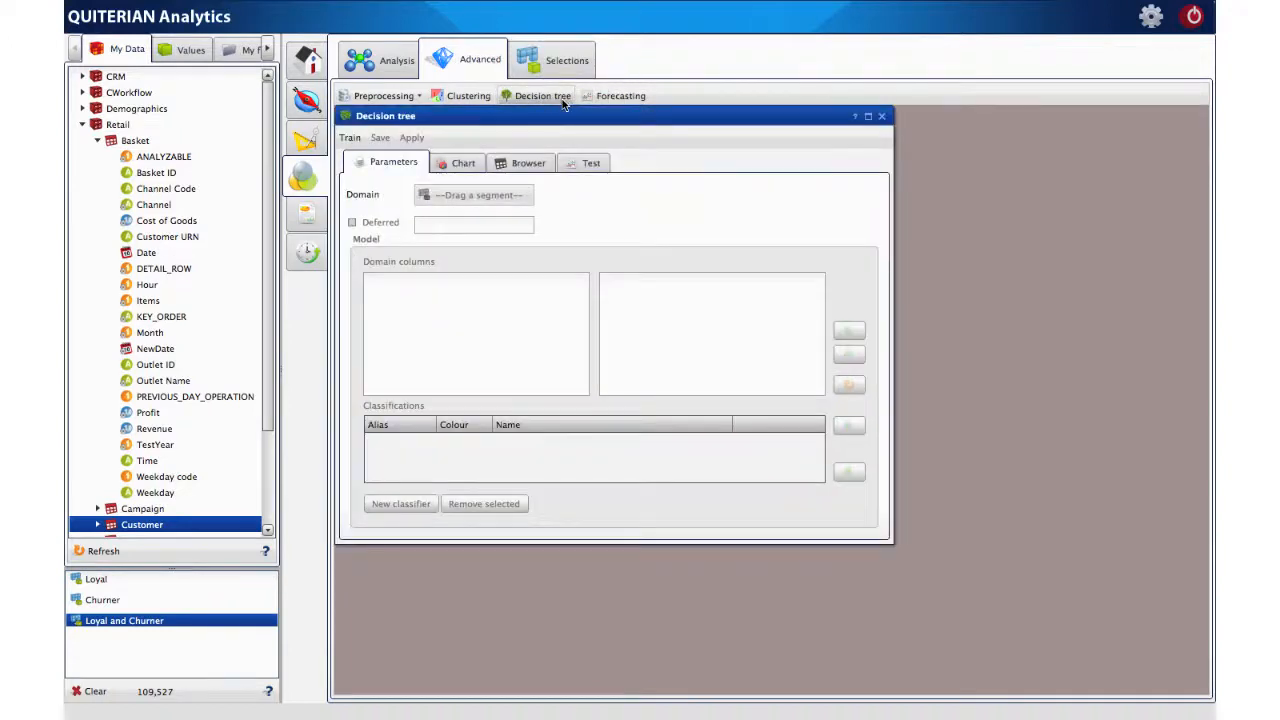
{"action": "left_click", "coordinate": [868, 117]}
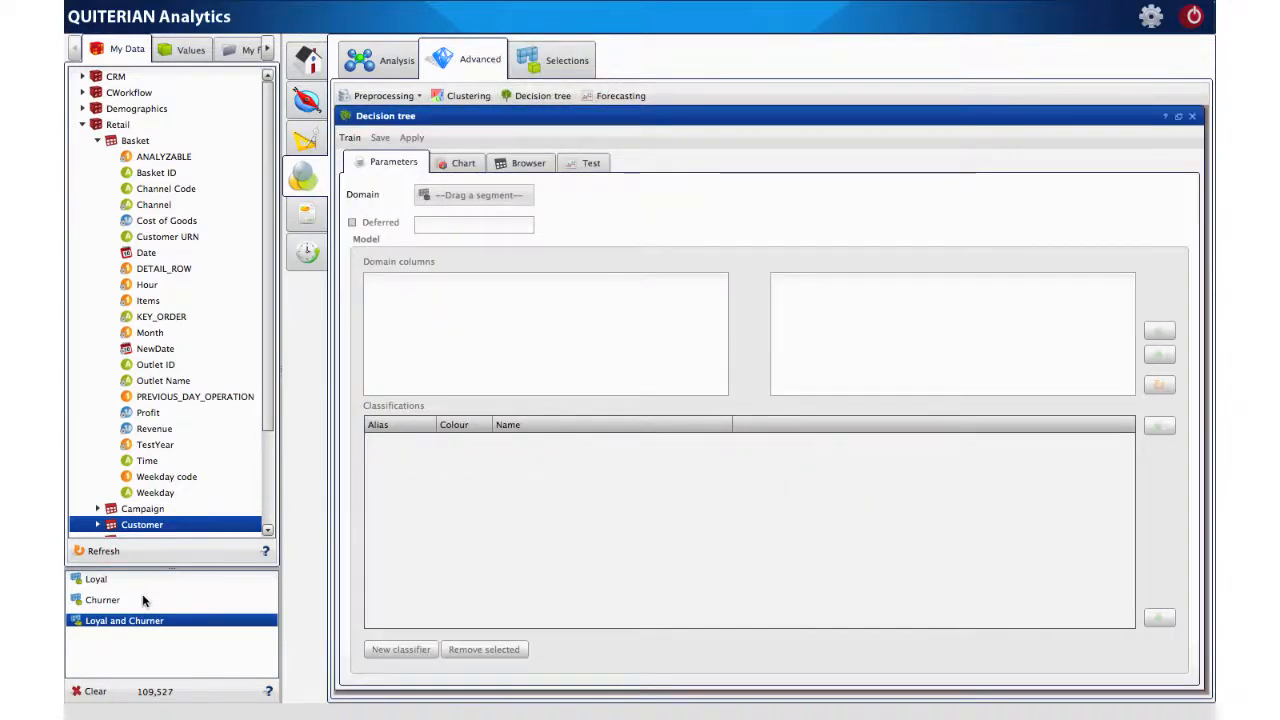
{"action": "left_click_drag", "start_coordinate": [130, 621], "coordinate": [483, 190]}
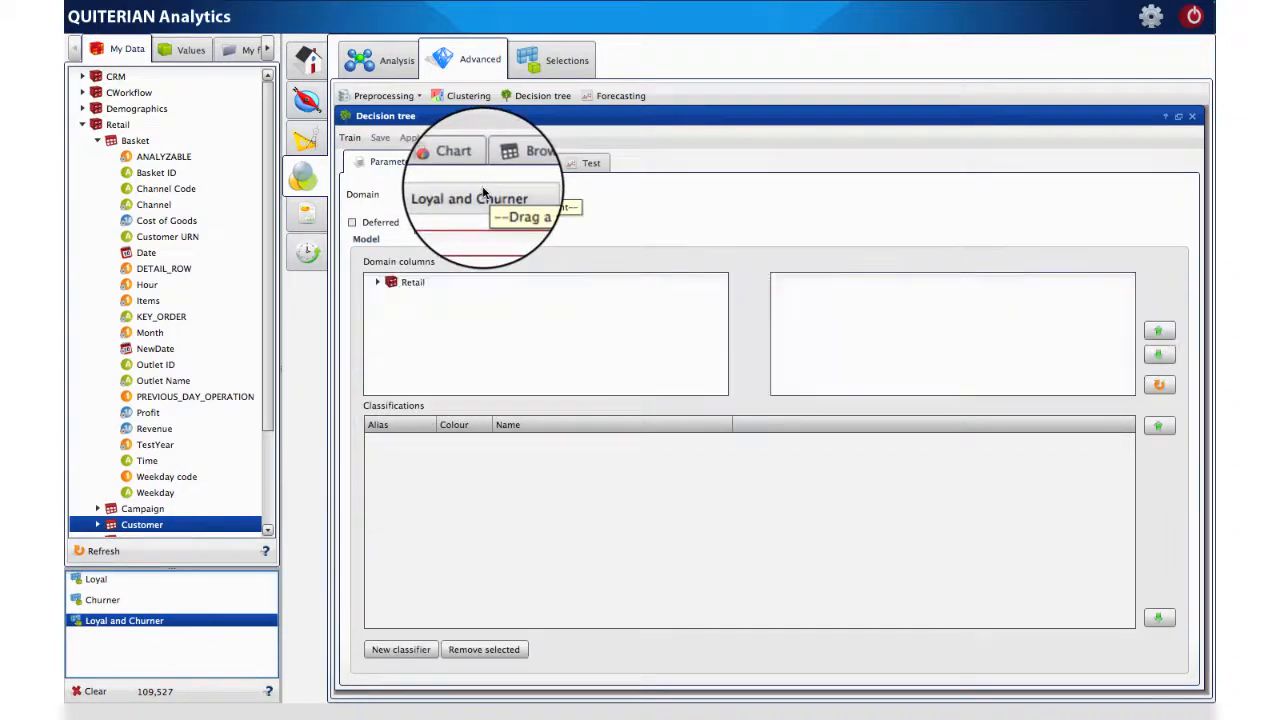
Step: Add the Customer columns Age Band, Gender and Monetary_R4 to the decision tree model
{"action": "left_click", "coordinate": [379, 288]}
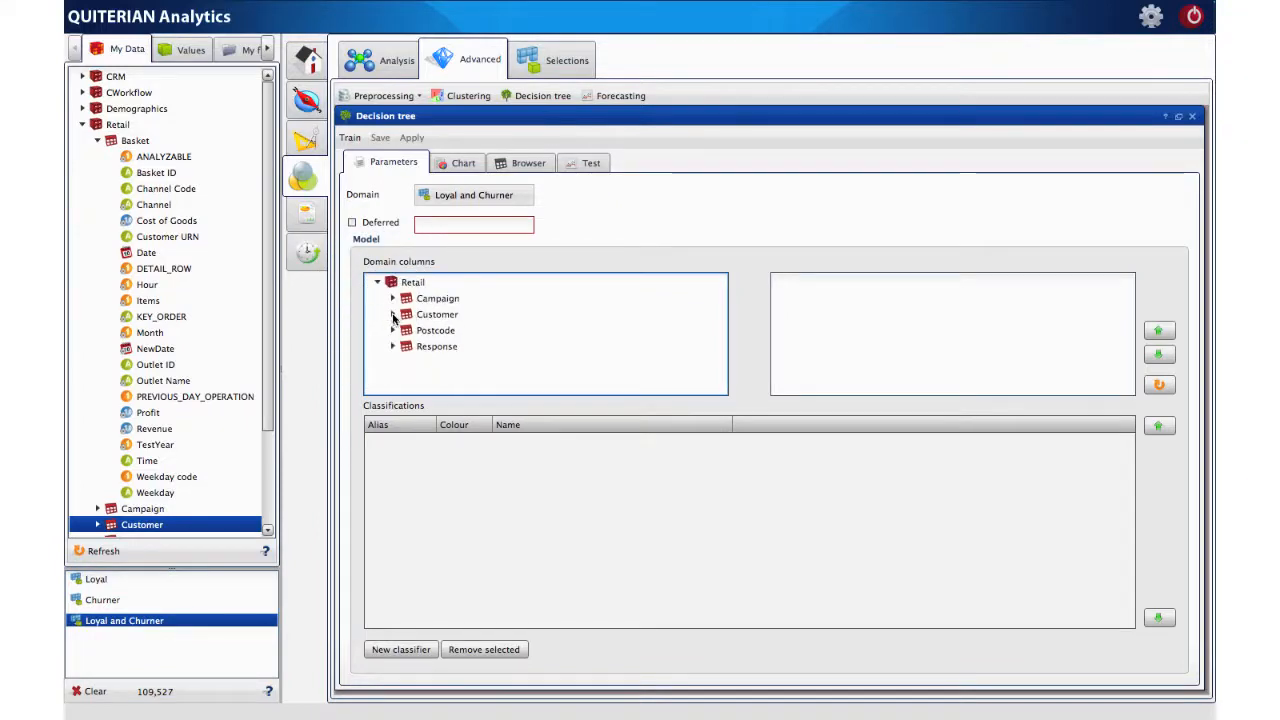
{"action": "left_click", "coordinate": [393, 314]}
{"action": "left_click_drag", "start_coordinate": [416, 334], "coordinate": [860, 351]}
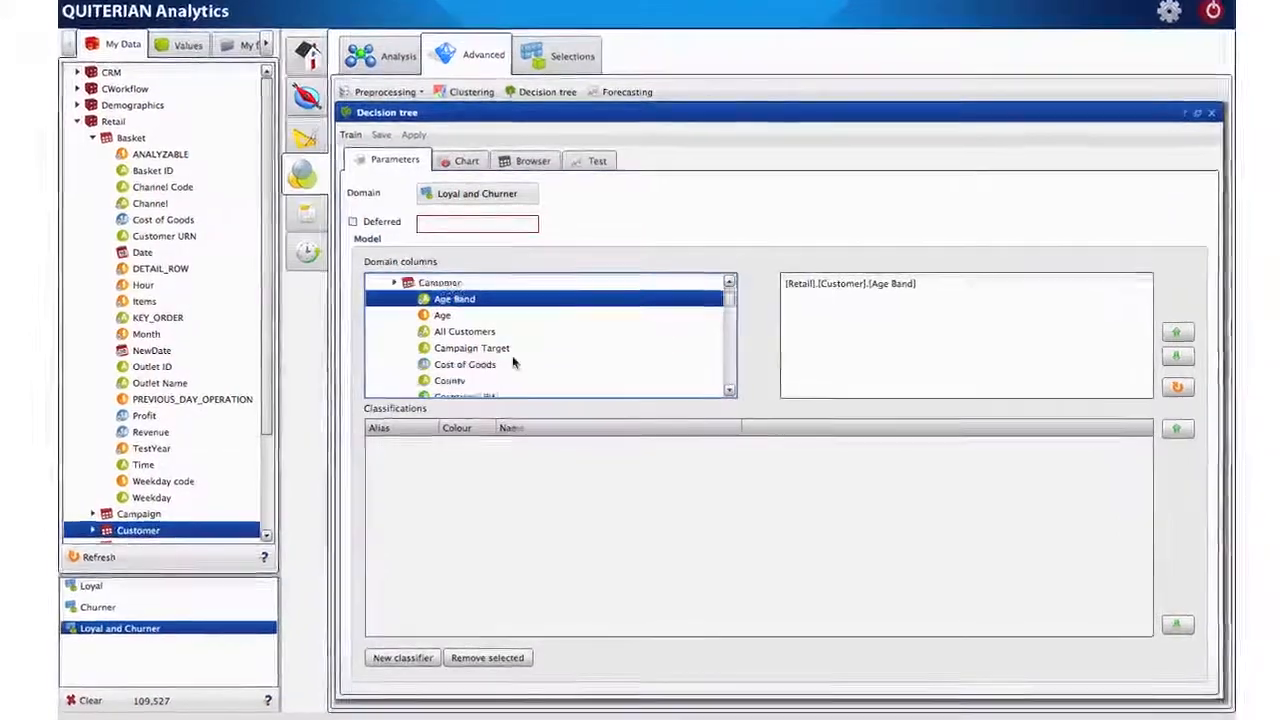
{"action": "scroll", "coordinate": [512, 360], "scroll_direction": "down", "scroll_amount": 3}
{"action": "scroll", "coordinate": [508, 362], "scroll_direction": "down", "scroll_amount": 2}
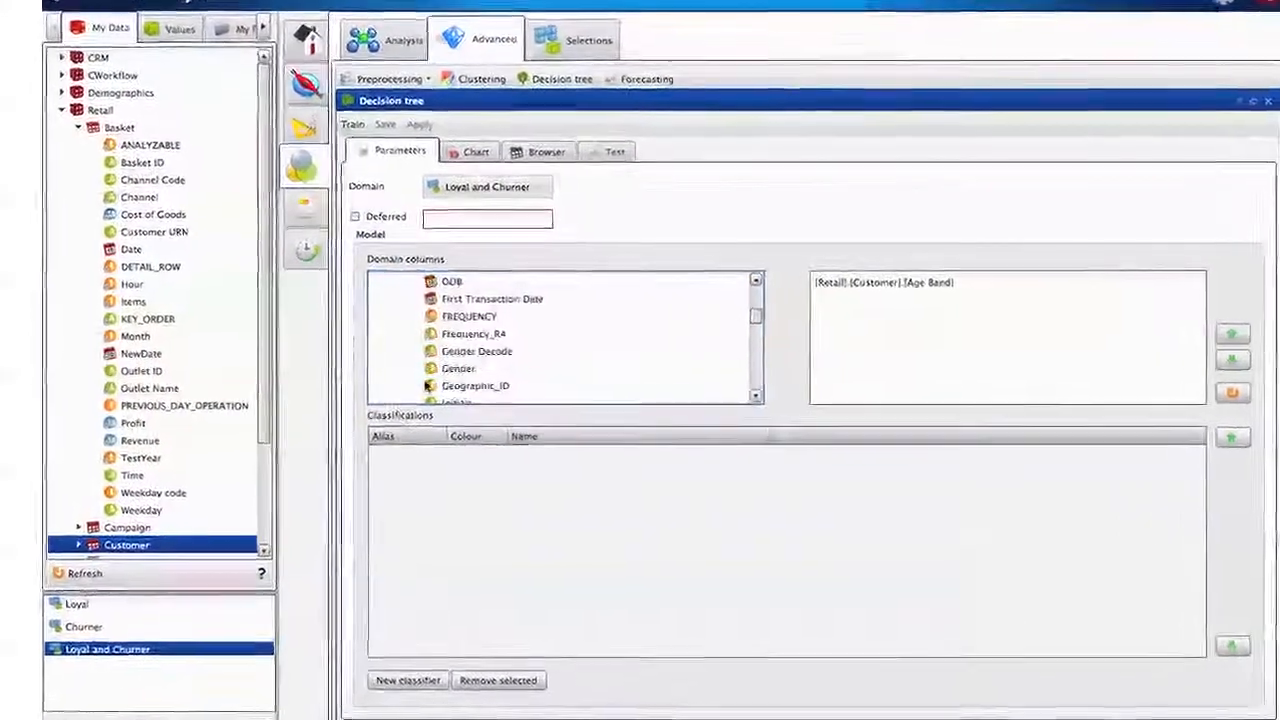
{"action": "left_click", "coordinate": [605, 374]}
{"action": "left_click_drag", "start_coordinate": [635, 390], "coordinate": [945, 355]}
{"action": "scroll", "coordinate": [586, 343], "scroll_direction": "down", "scroll_amount": 3}
{"action": "scroll", "coordinate": [549, 341], "scroll_direction": "down", "scroll_amount": 2}
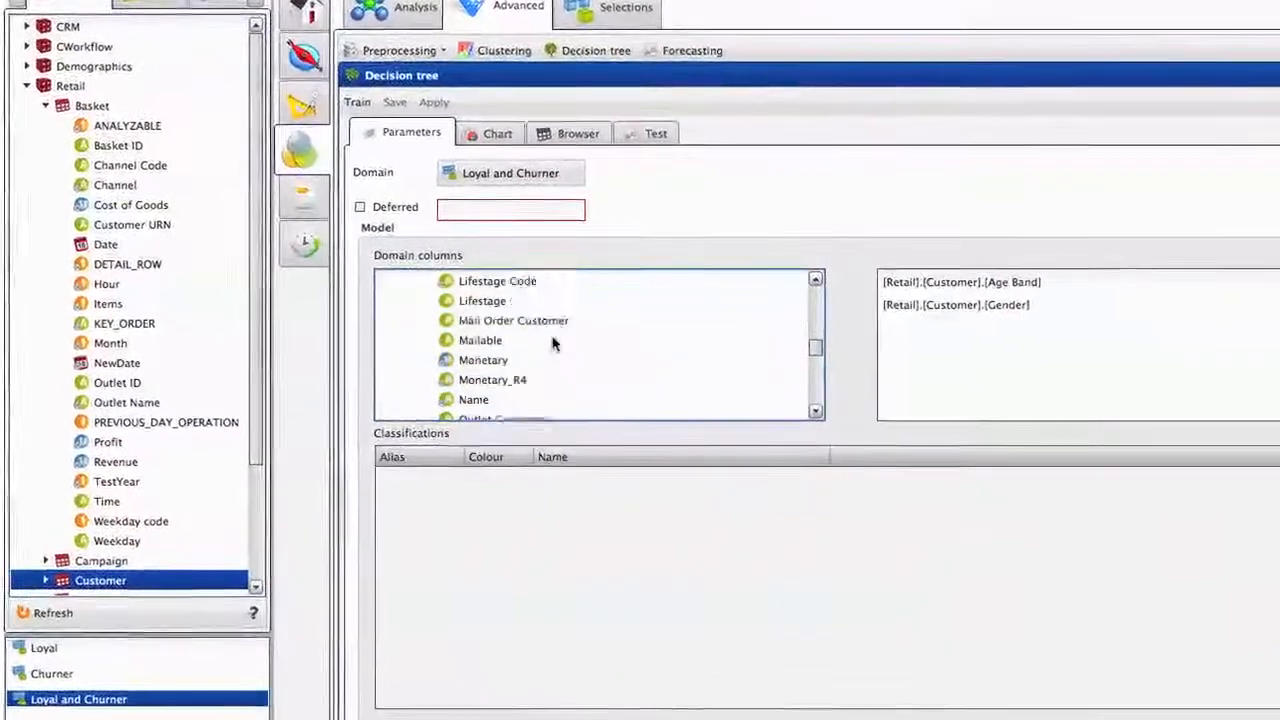
{"action": "left_click", "coordinate": [478, 361]}
{"action": "left_click_drag", "start_coordinate": [470, 365], "coordinate": [968, 376]}
Step: Add the Customer column Wealth to the decision tree model's columns
{"action": "scroll", "coordinate": [600, 348], "scroll_direction": "down", "scroll_amount": 3}
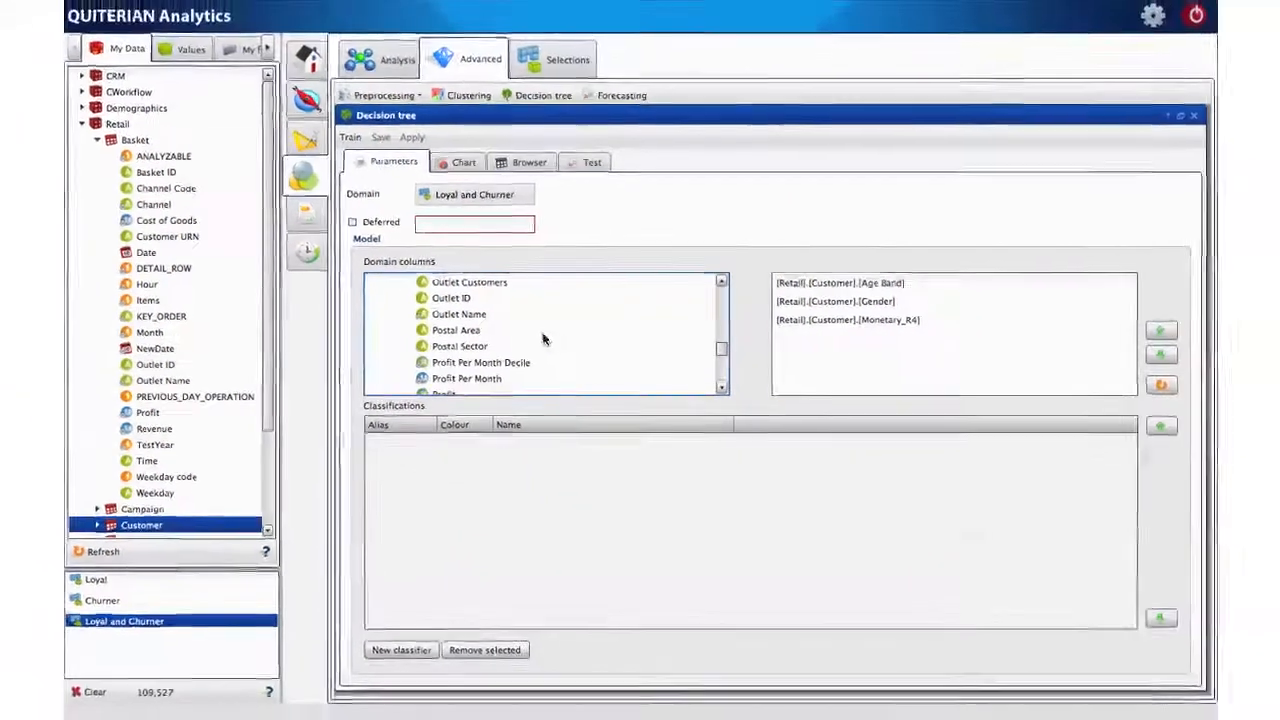
{"action": "scroll", "coordinate": [577, 350], "scroll_direction": "down", "scroll_amount": 5}
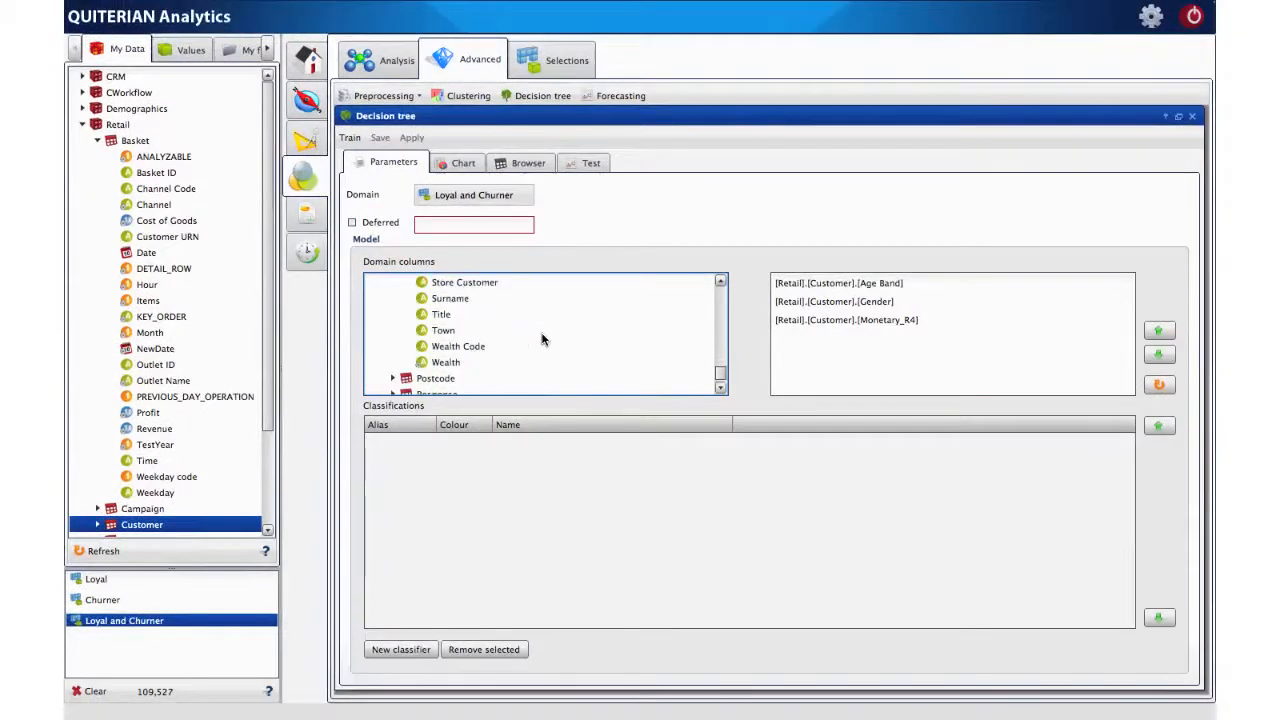
{"action": "left_click", "coordinate": [440, 365]}
{"action": "left_click_drag", "start_coordinate": [855, 376], "coordinate": [858, 376]}
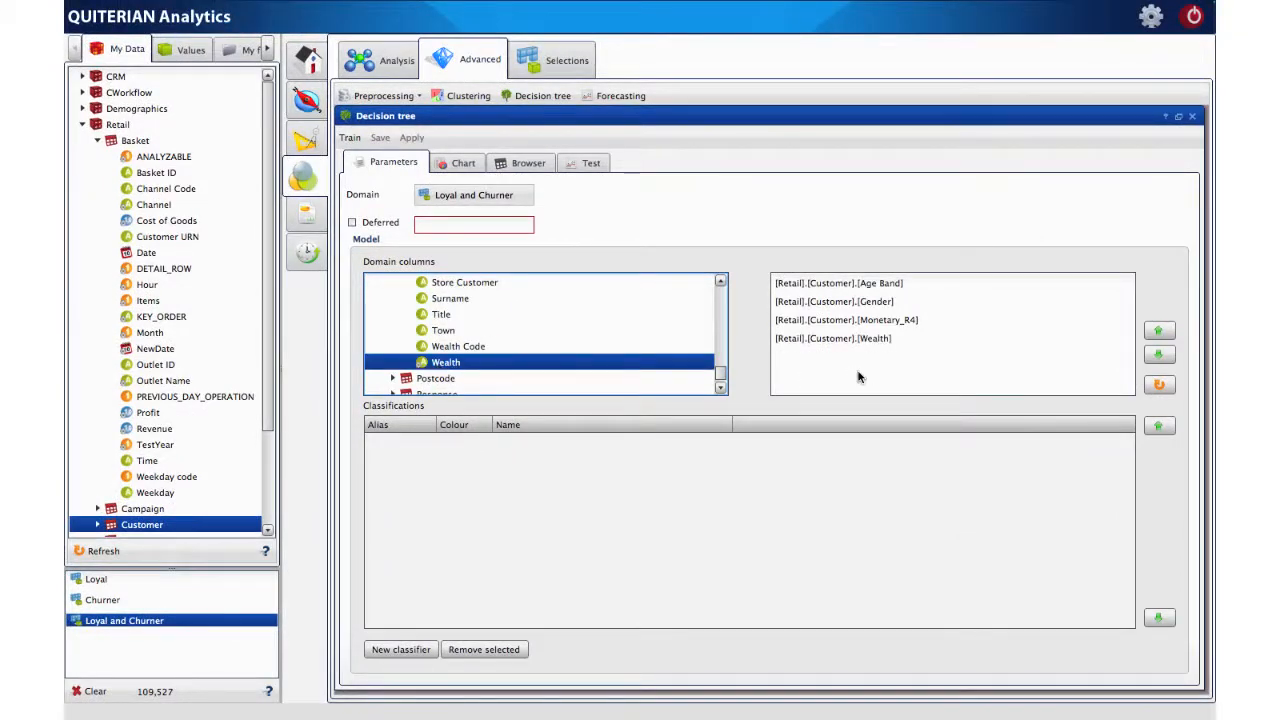
Step: Create a classifier from the Loyal segment with the alias Loyal
{"action": "left_click", "coordinate": [401, 649]}
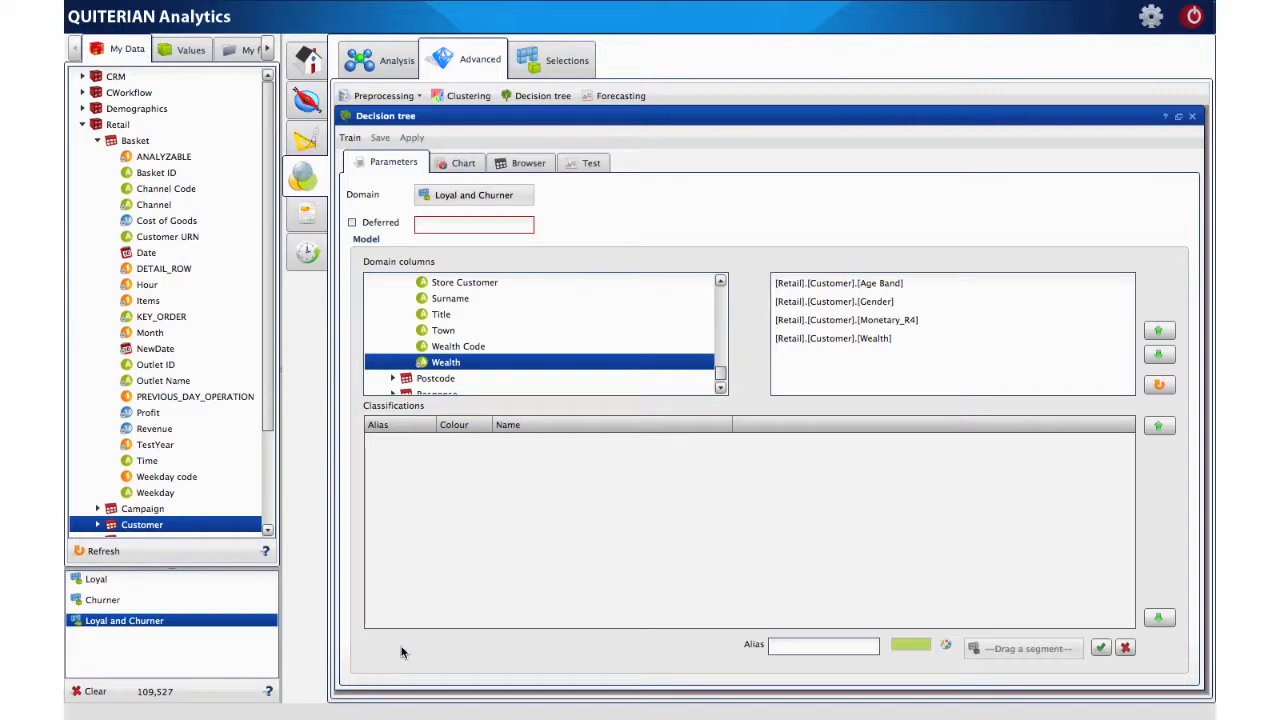
{"action": "left_click", "coordinate": [122, 580]}
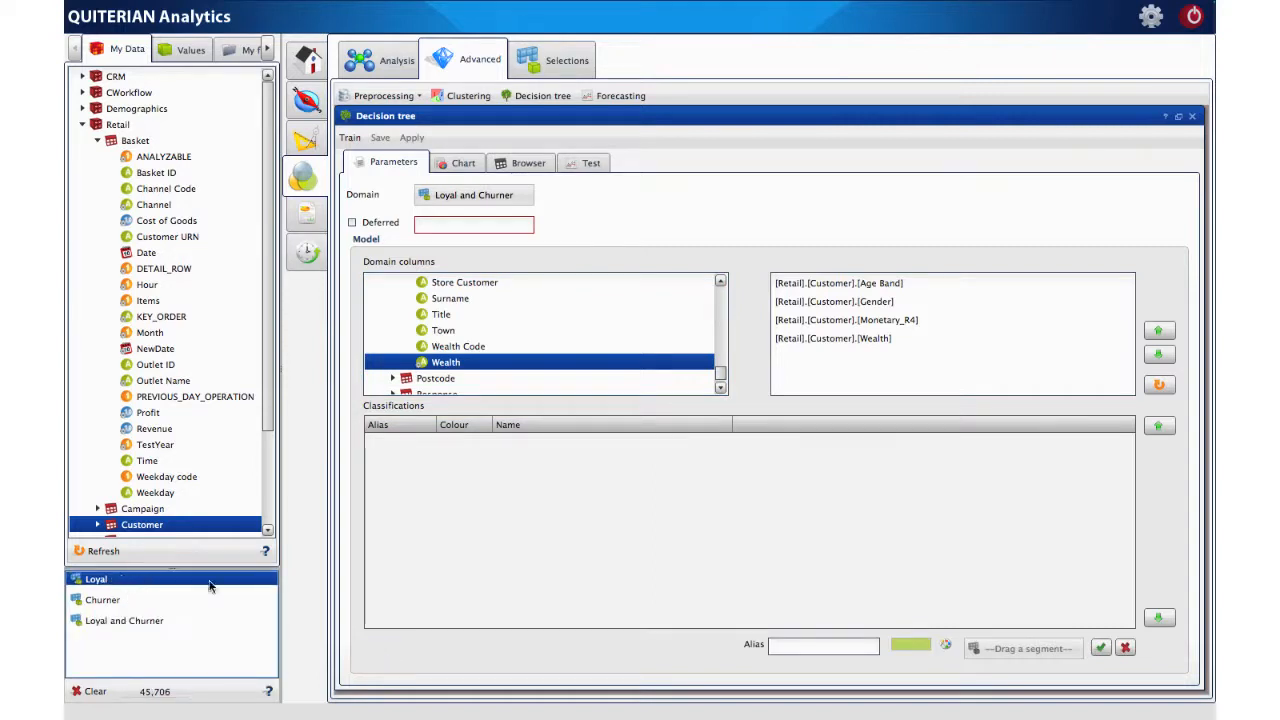
{"action": "left_click", "coordinate": [838, 646]}
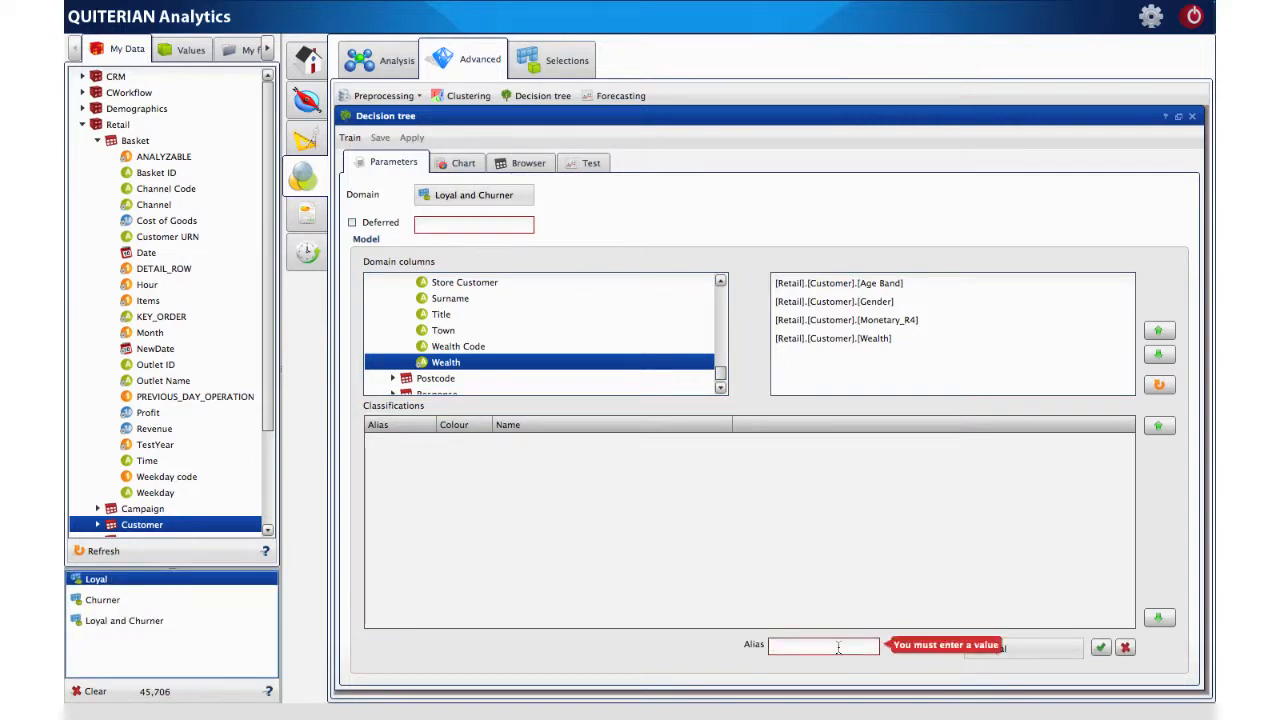
{"action": "type", "text": "Loyal"}
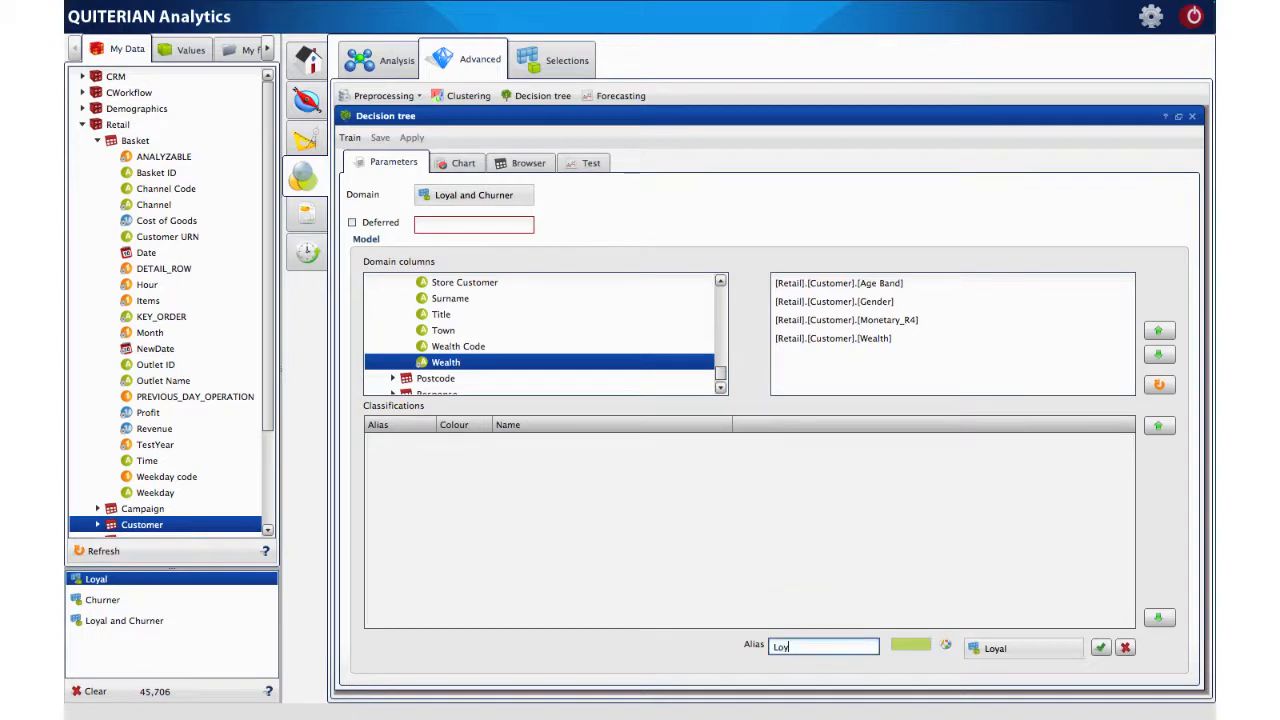
{"action": "left_click", "coordinate": [1101, 648]}
Step: Create a second classifier from the Churner segment with the alias Churner
{"action": "left_click", "coordinate": [412, 652]}
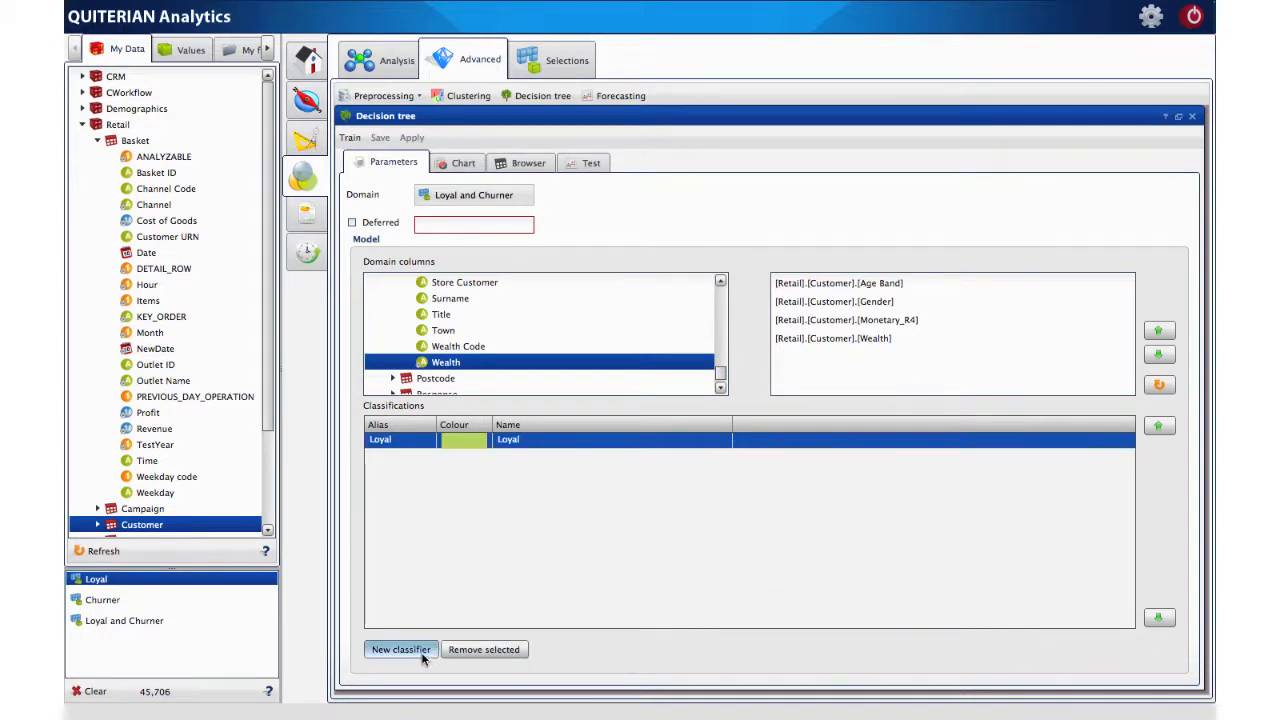
{"action": "left_click", "coordinate": [201, 599]}
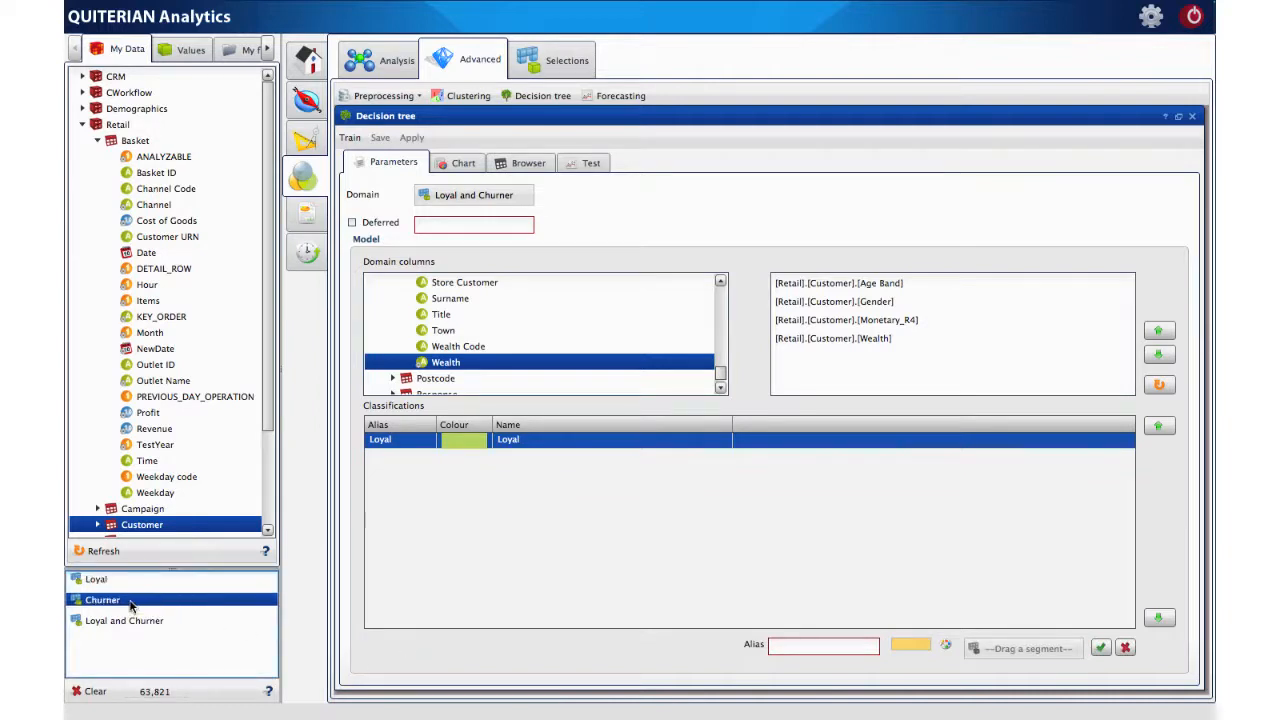
{"action": "left_click_drag", "start_coordinate": [1020, 652], "coordinate": [1020, 652]}
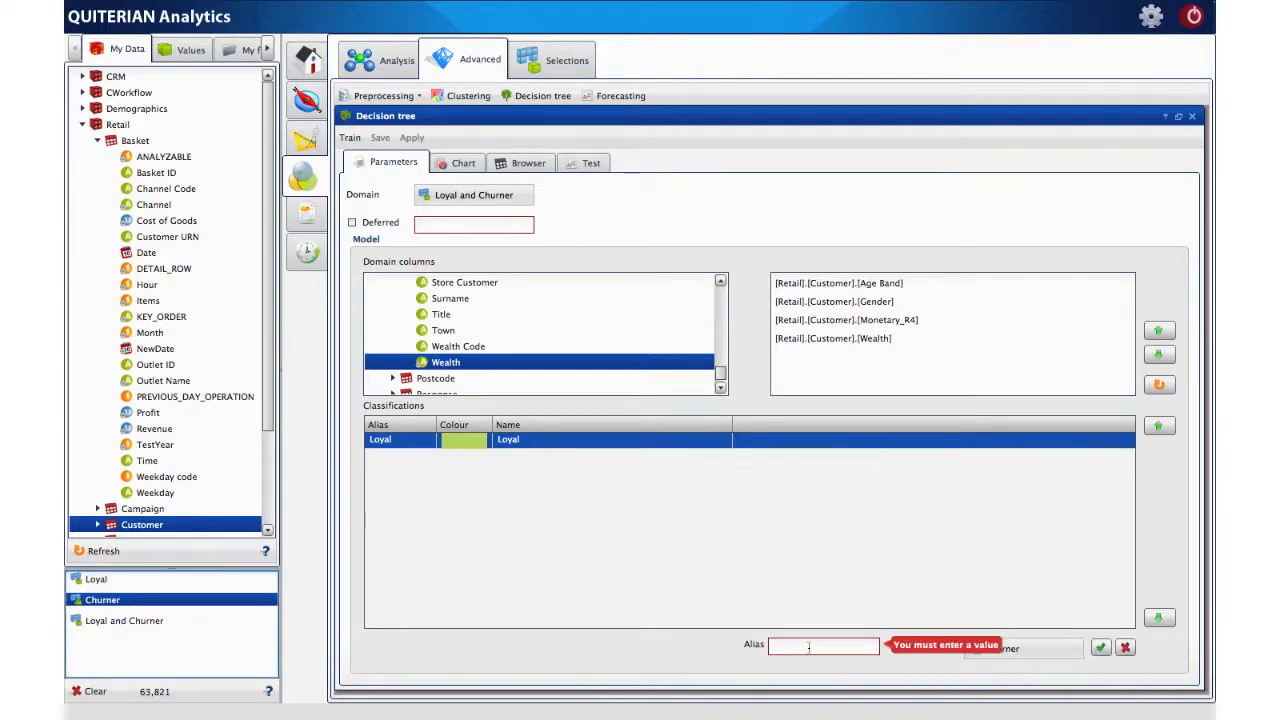
{"action": "type", "text": "Churner"}
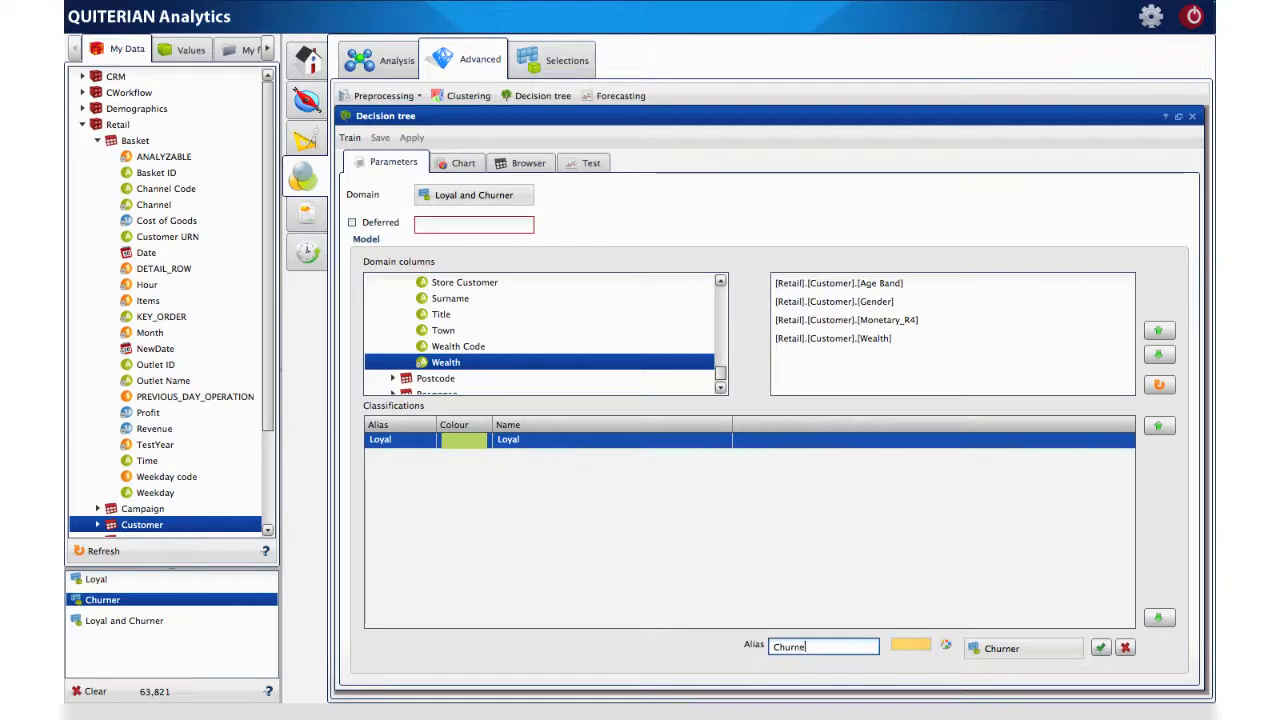
{"action": "left_click", "coordinate": [1101, 647]}
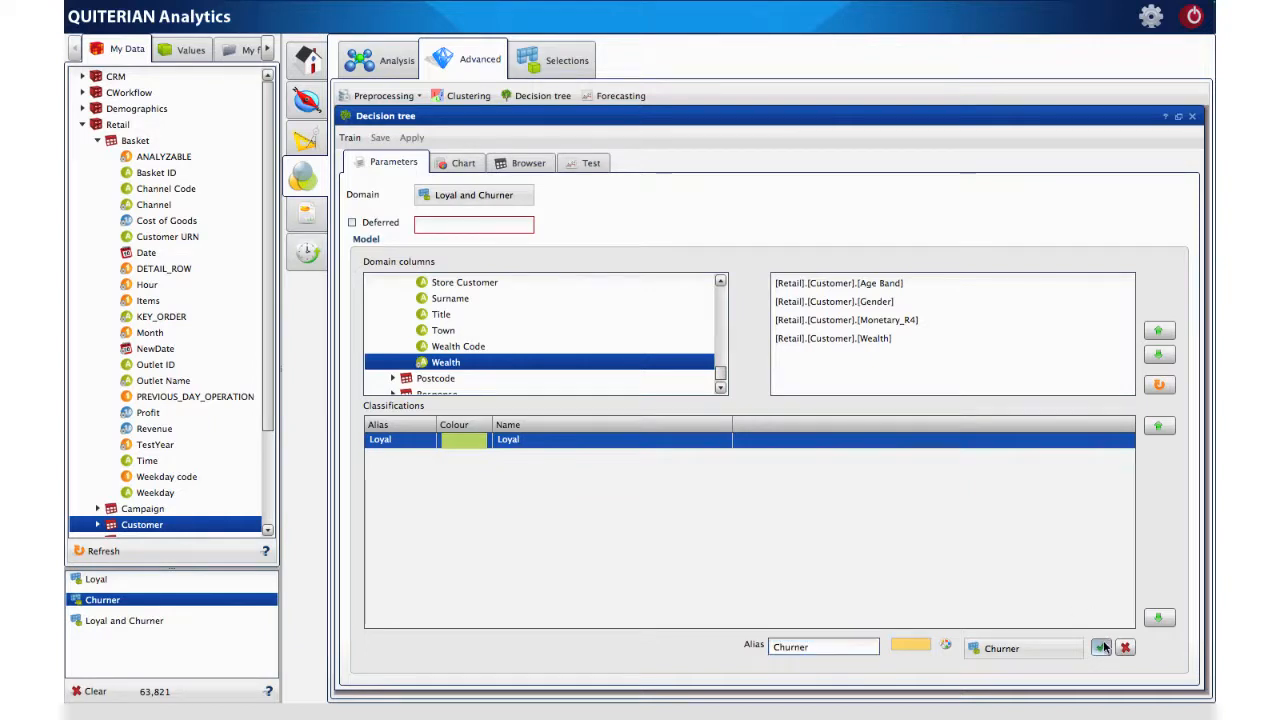
Step: Train the decision tree model and look across the resulting chart from its first branches to the Monetary_R4 root
{"action": "left_click", "coordinate": [349, 137]}
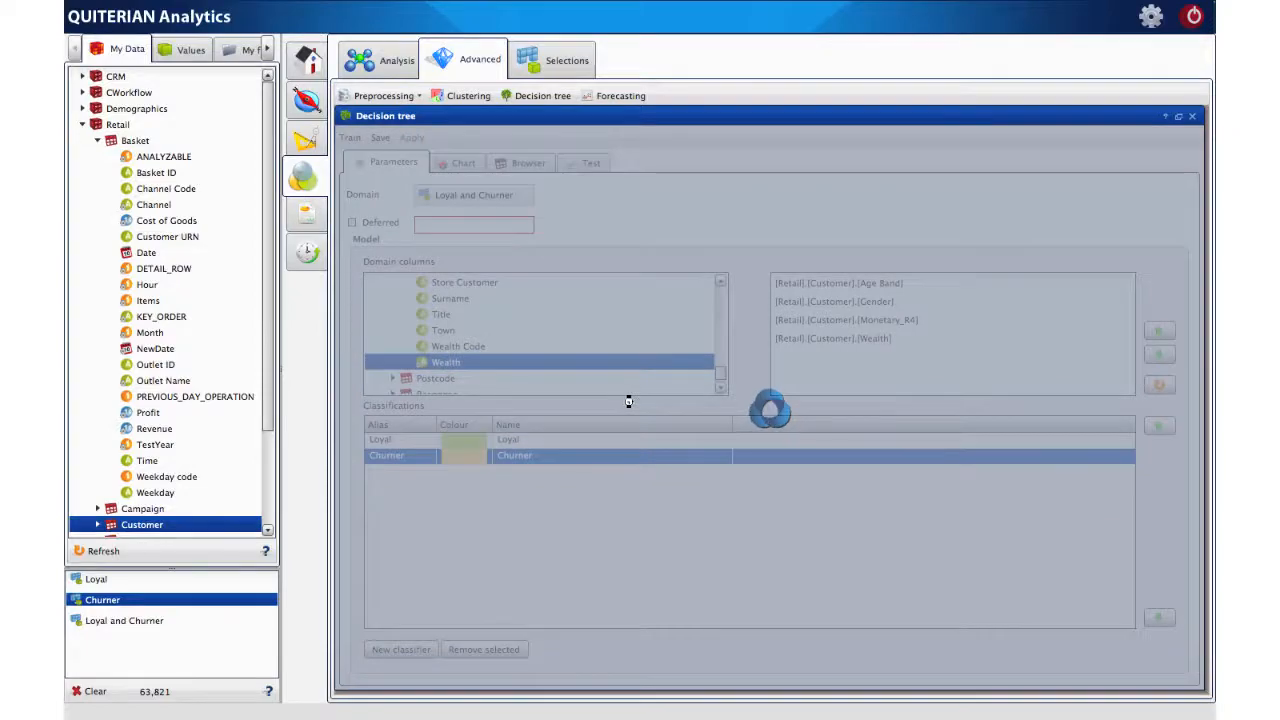
{"action": "left_click", "coordinate": [95, 621]}
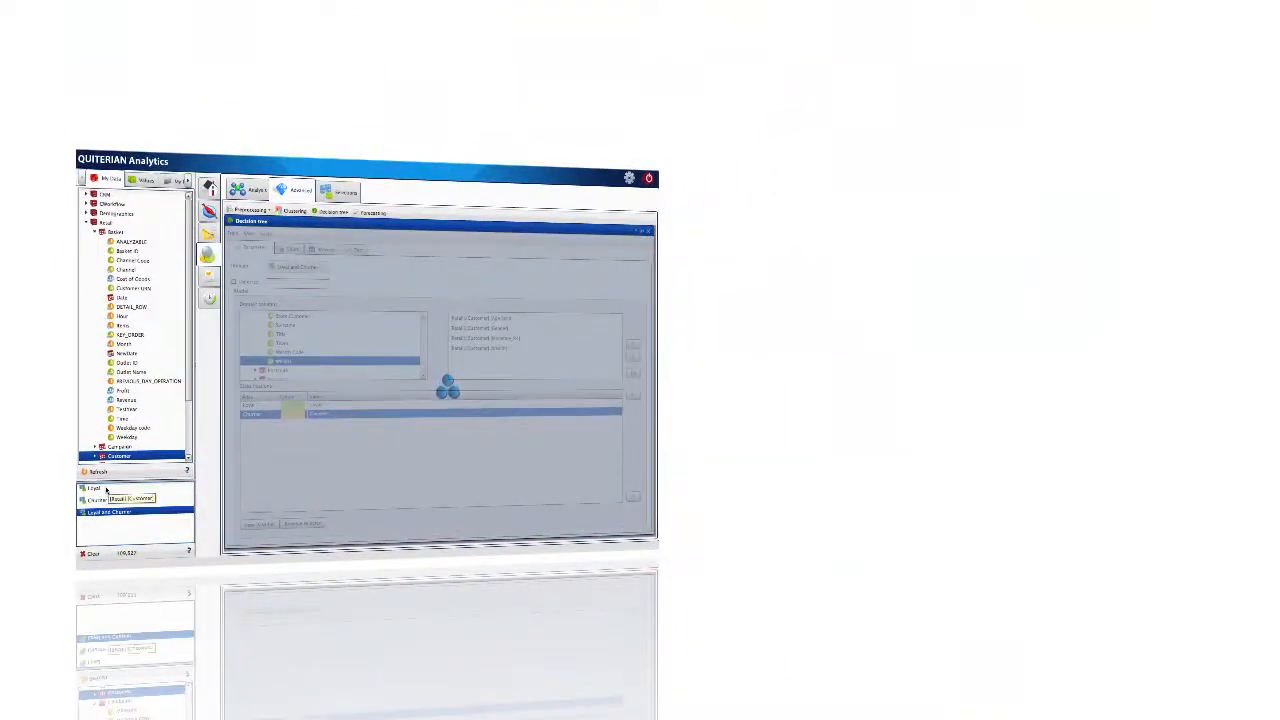
{"action": "left_click", "coordinate": [106, 489]}
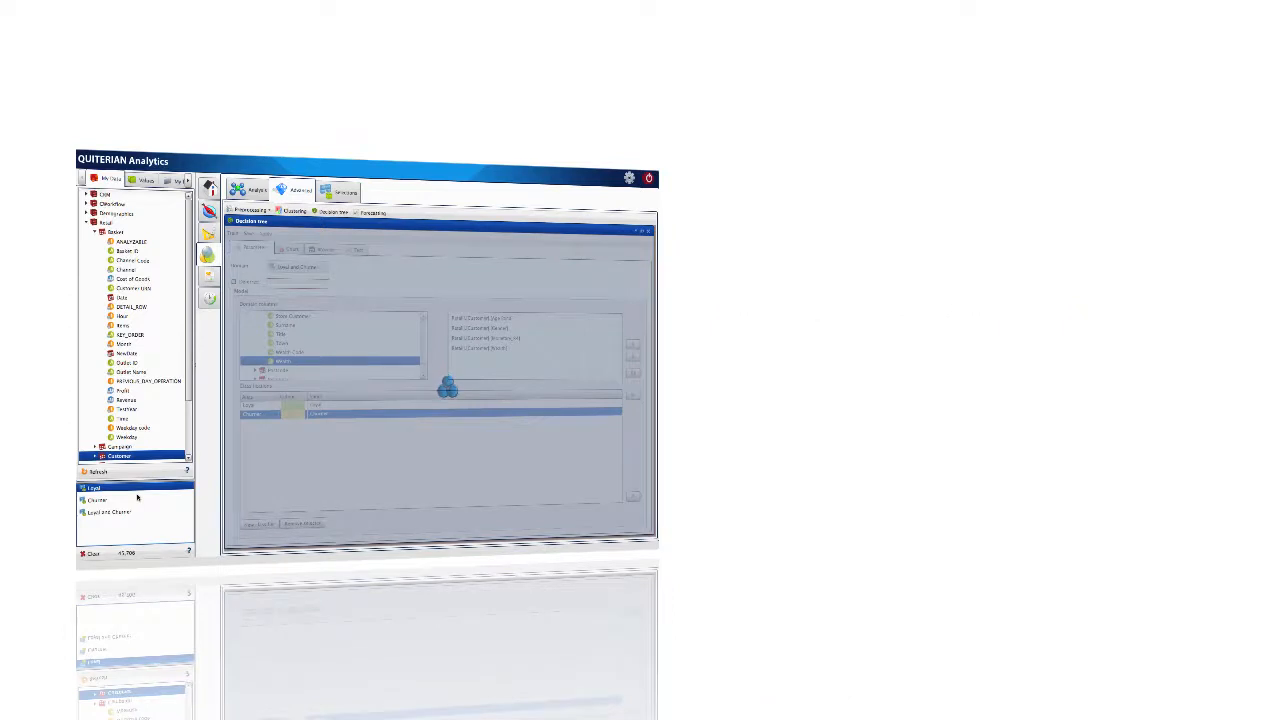
{"action": "left_click", "coordinate": [129, 513]}
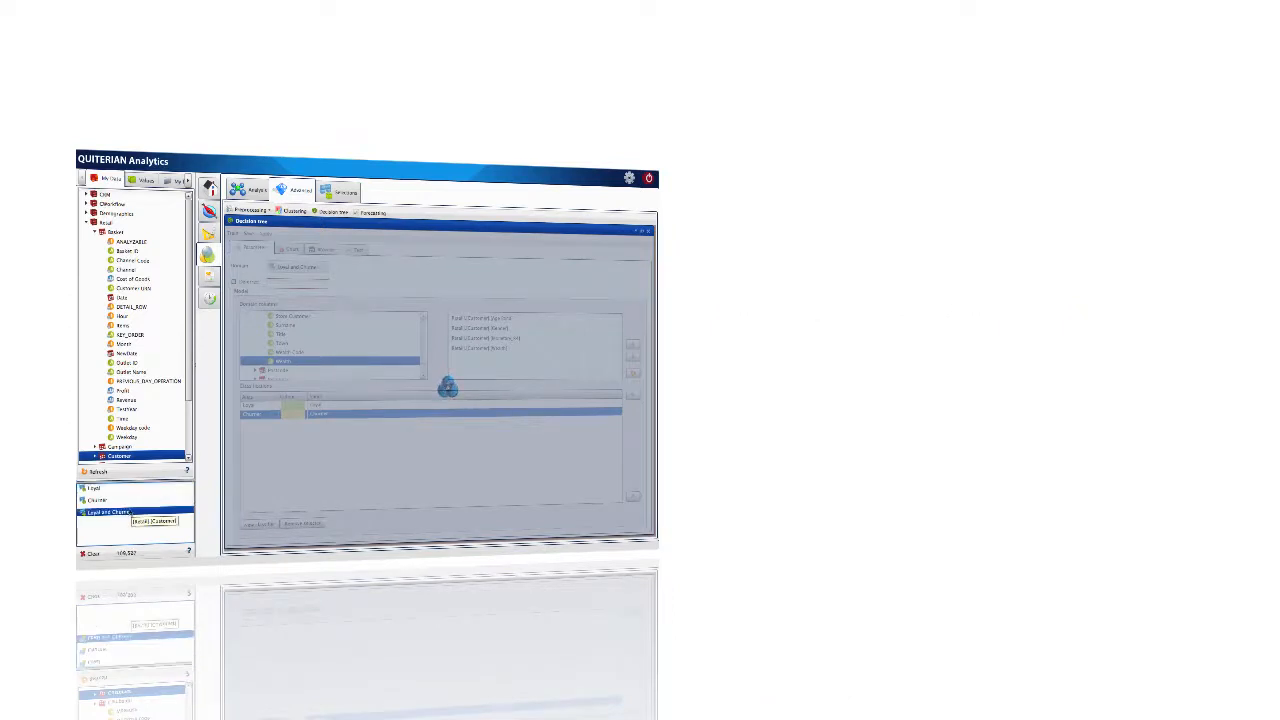
{"action": "left_click", "coordinate": [131, 502]}
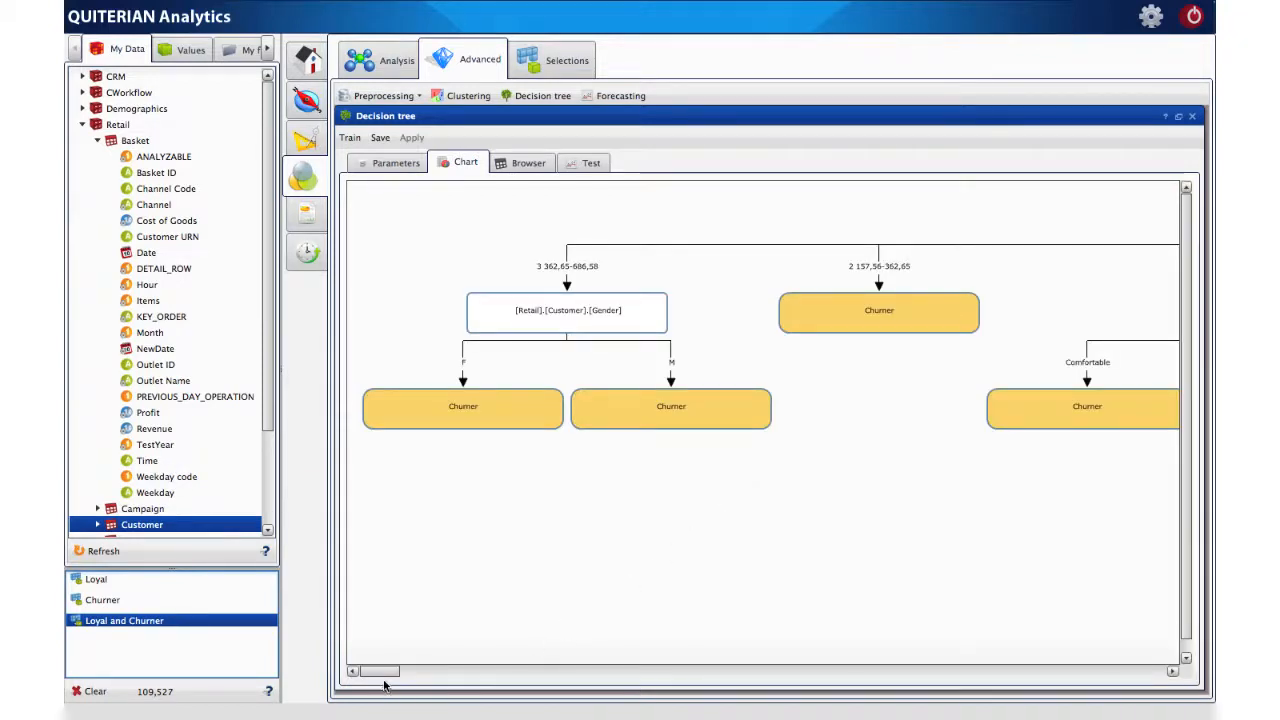
{"action": "left_click_drag", "start_coordinate": [381, 677], "coordinate": [758, 674]}
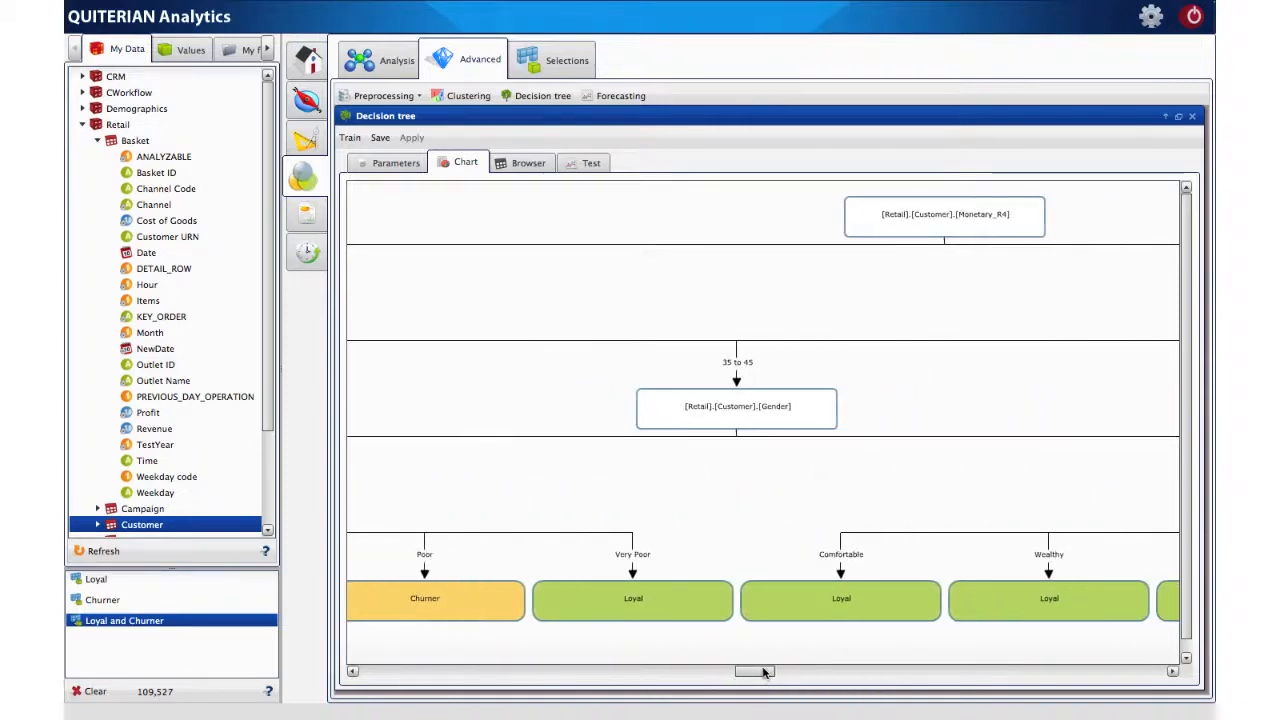
Step: Browse the trained tree as a table, expanding Monetary_R4 and its 362,65–686,58 branch down to the Gender classes
{"action": "left_click", "coordinate": [530, 160]}
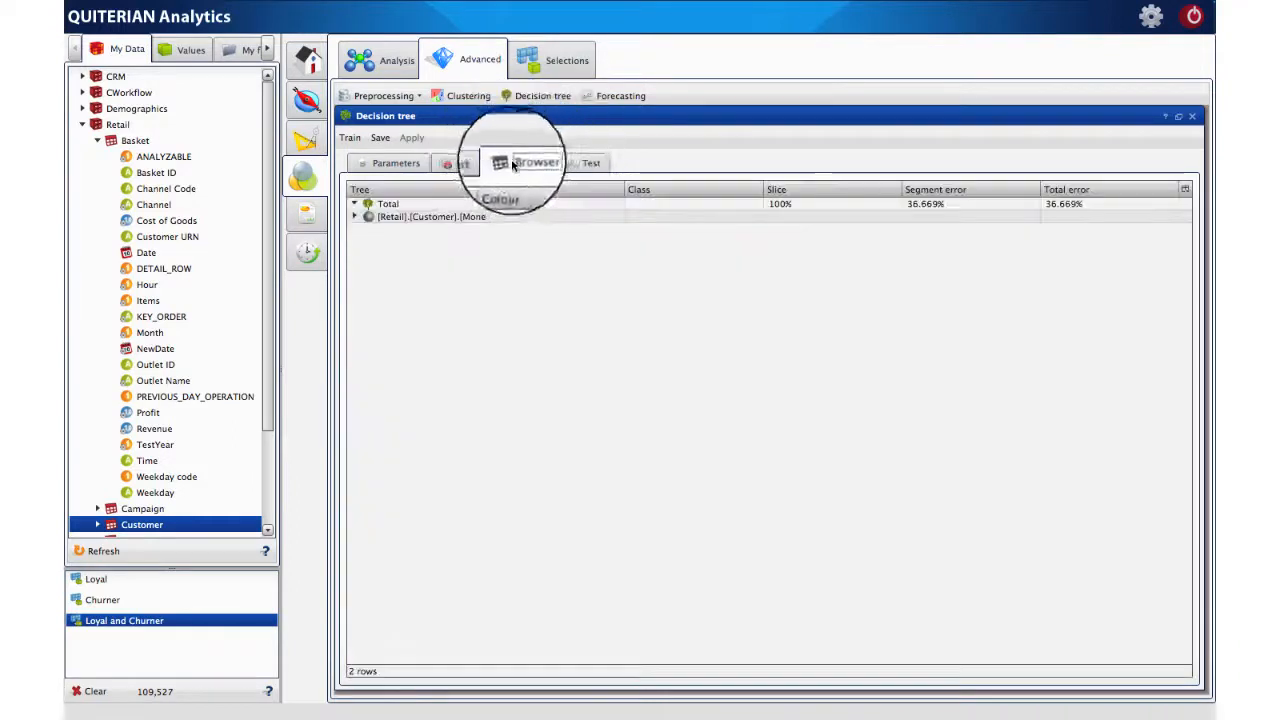
{"action": "left_click", "coordinate": [355, 217]}
{"action": "left_click", "coordinate": [369, 229]}
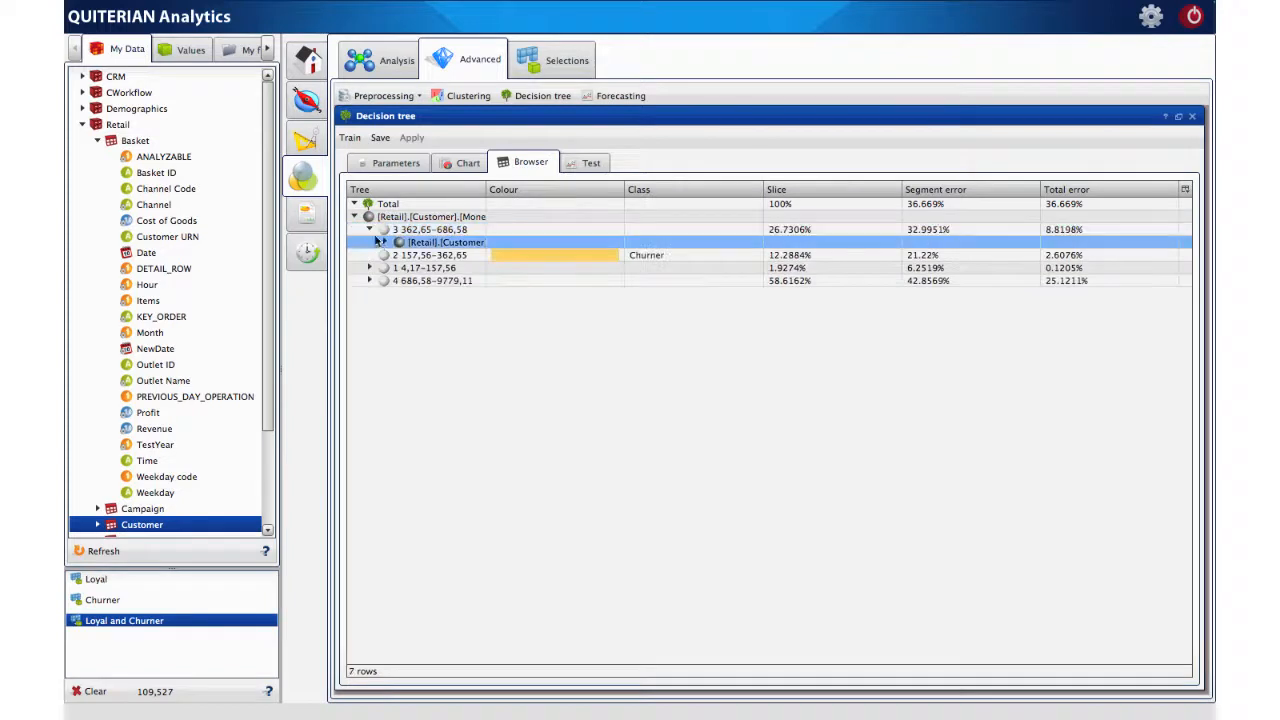
{"action": "left_click", "coordinate": [385, 242]}
{"action": "left_click", "coordinate": [425, 255]}
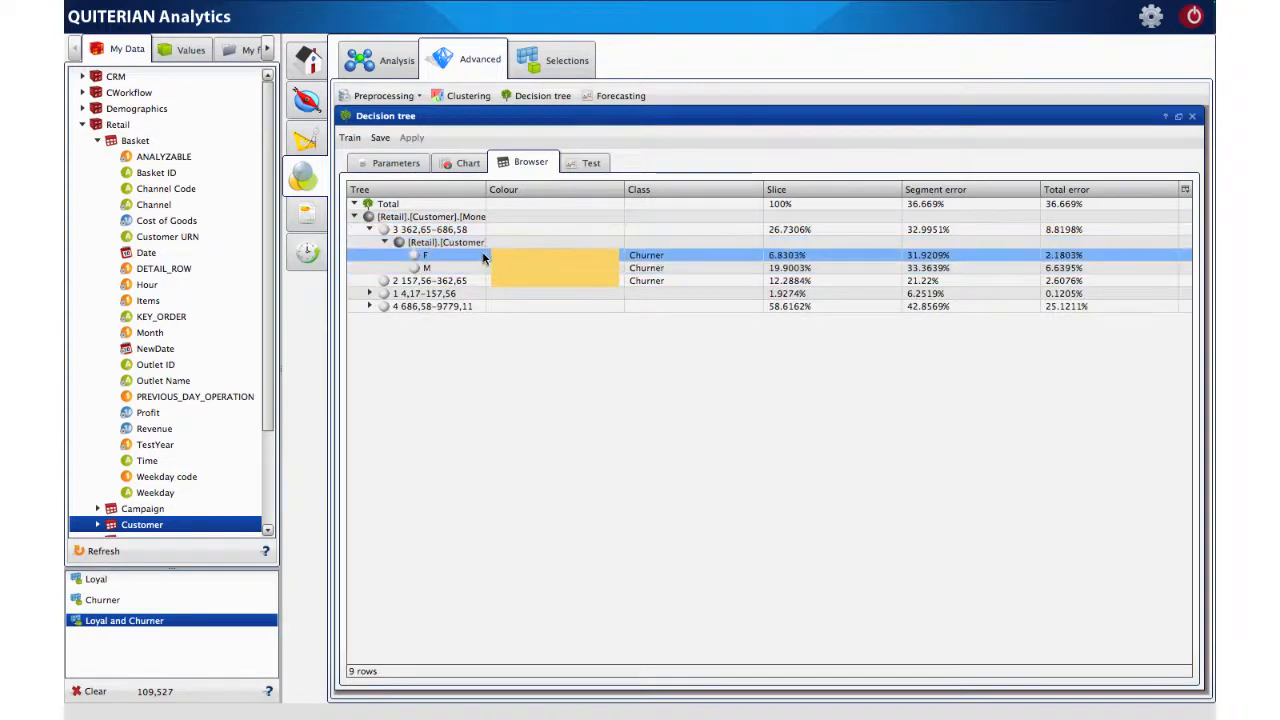
{"action": "left_click", "coordinate": [843, 231]}
{"action": "left_click", "coordinate": [1110, 202]}
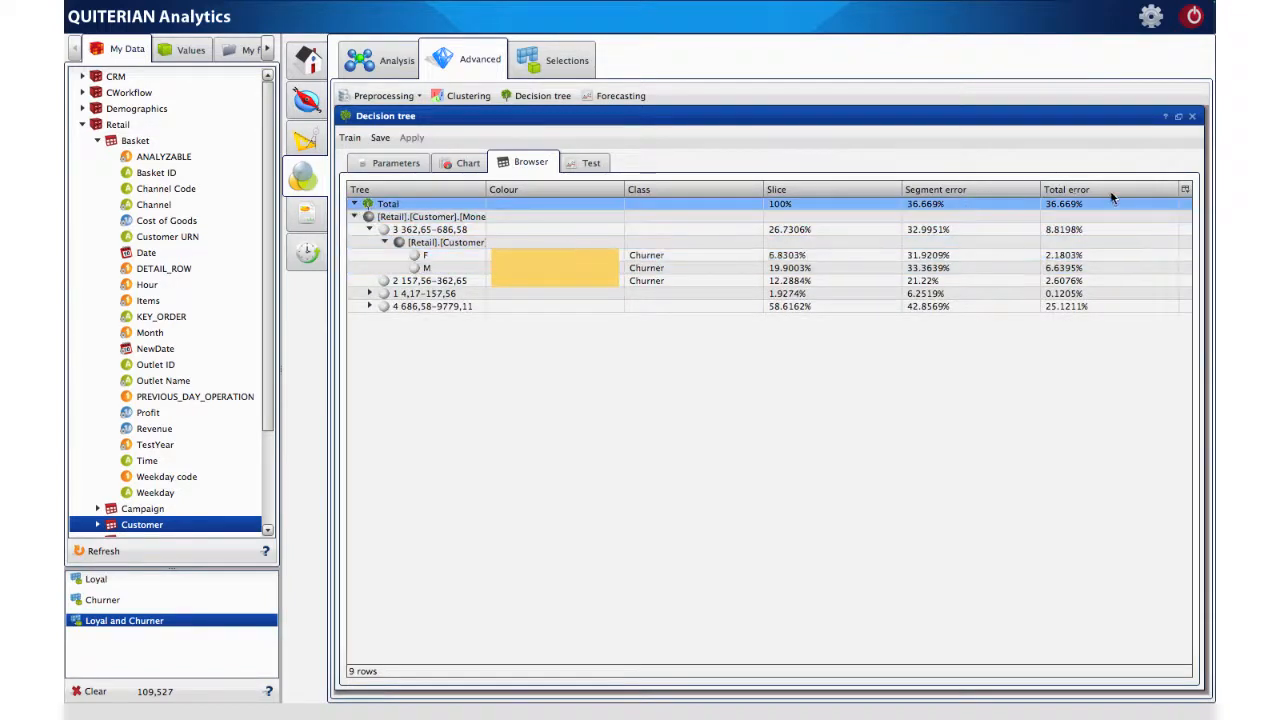
Step: Hide the Slice, Segment error and Total error columns of the tree table and reset the column widths
{"action": "left_click", "coordinate": [1185, 190]}
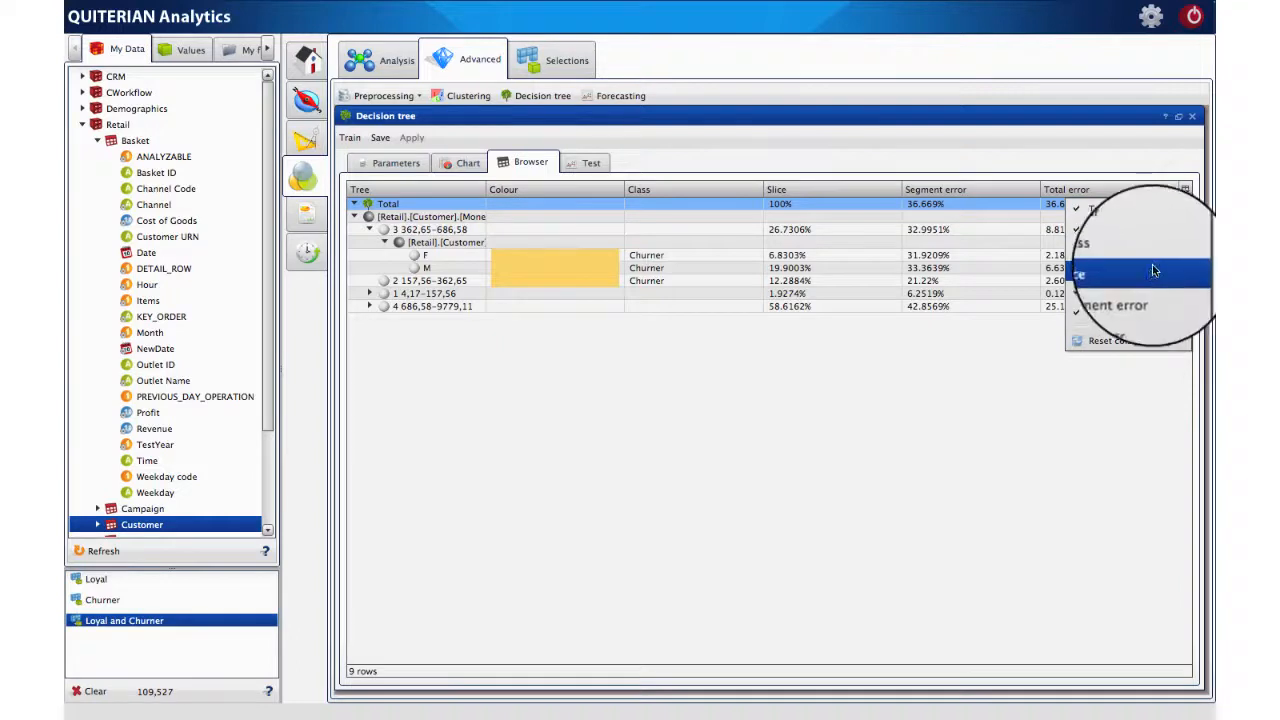
{"action": "left_click", "coordinate": [1152, 266]}
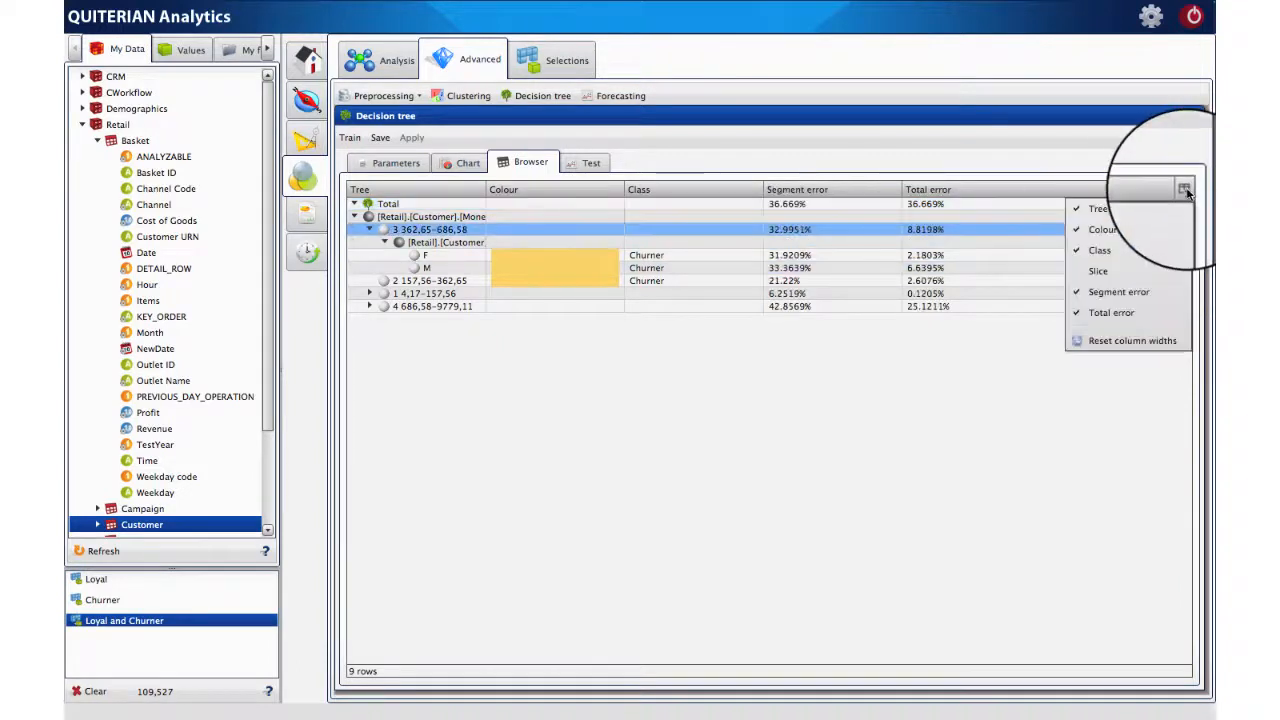
{"action": "left_click", "coordinate": [1119, 291]}
{"action": "left_click", "coordinate": [1186, 171]}
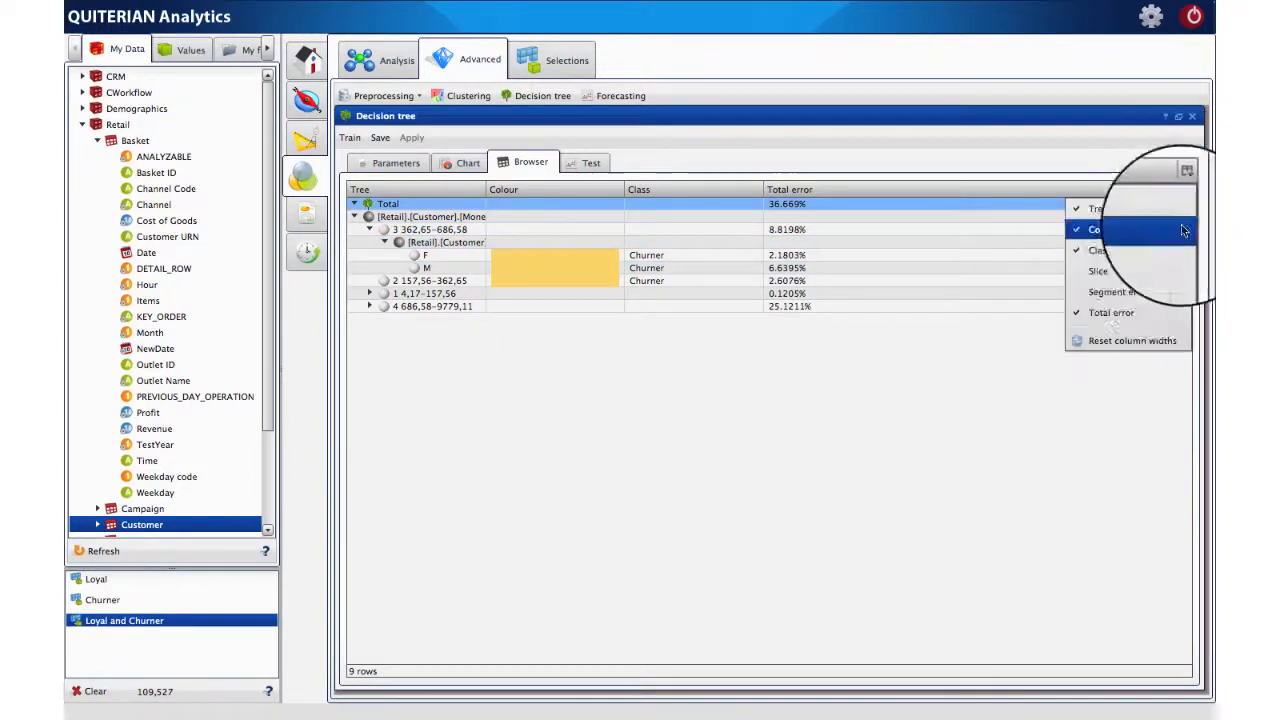
{"action": "left_click", "coordinate": [1140, 312]}
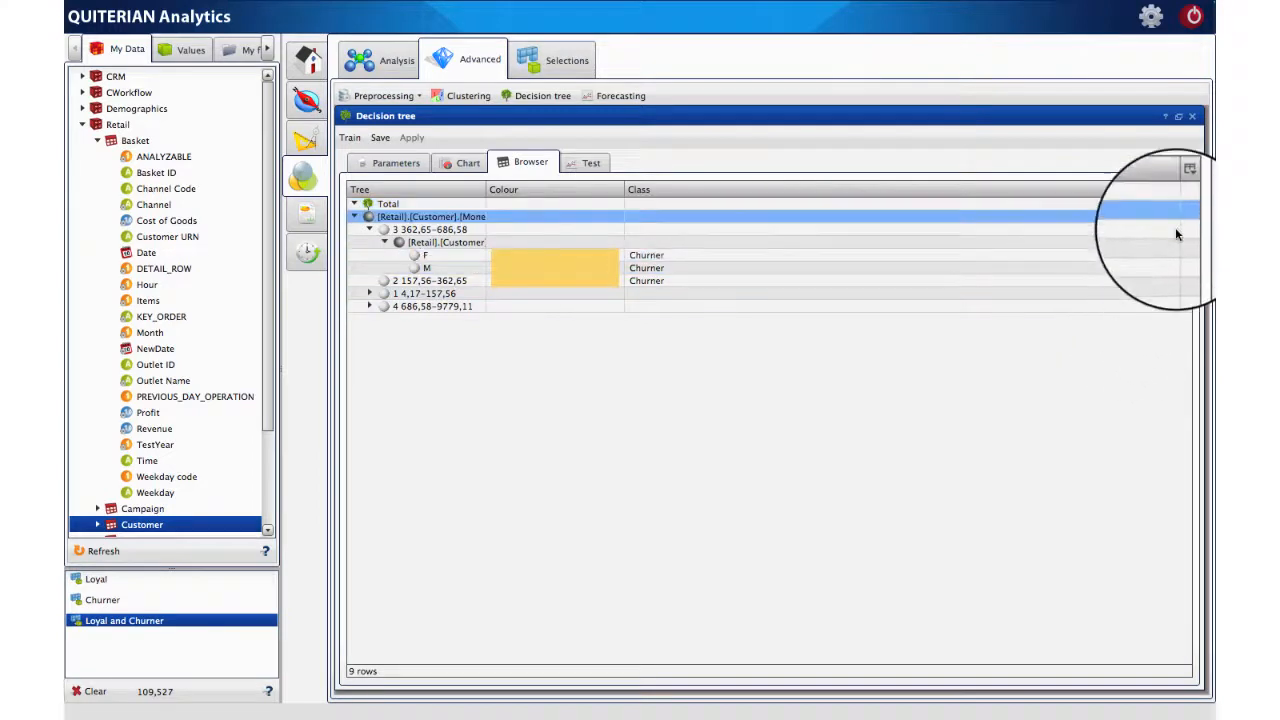
{"action": "left_click", "coordinate": [1188, 170]}
{"action": "left_click", "coordinate": [1162, 341]}
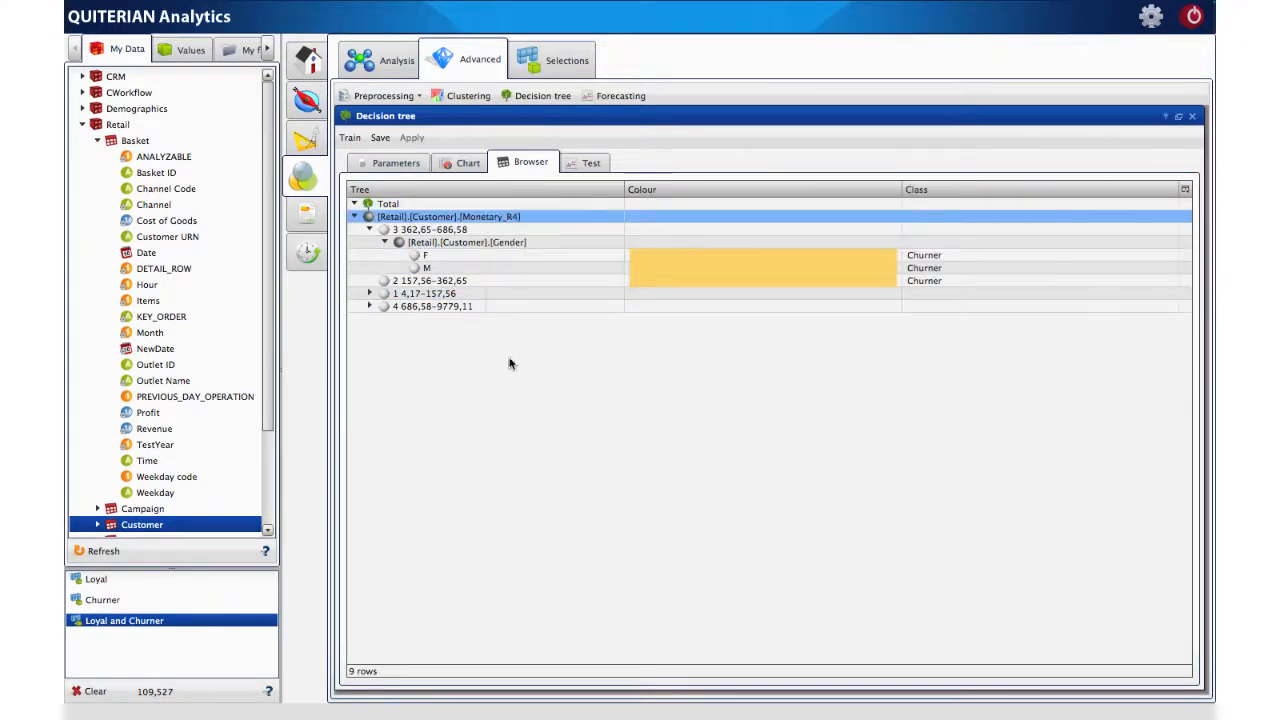
Step: Expand the 686,58–9779,11 branch of Monetary_R4 through Age Band to the contents of the 45 to 55 band
{"action": "left_click", "coordinate": [369, 306]}
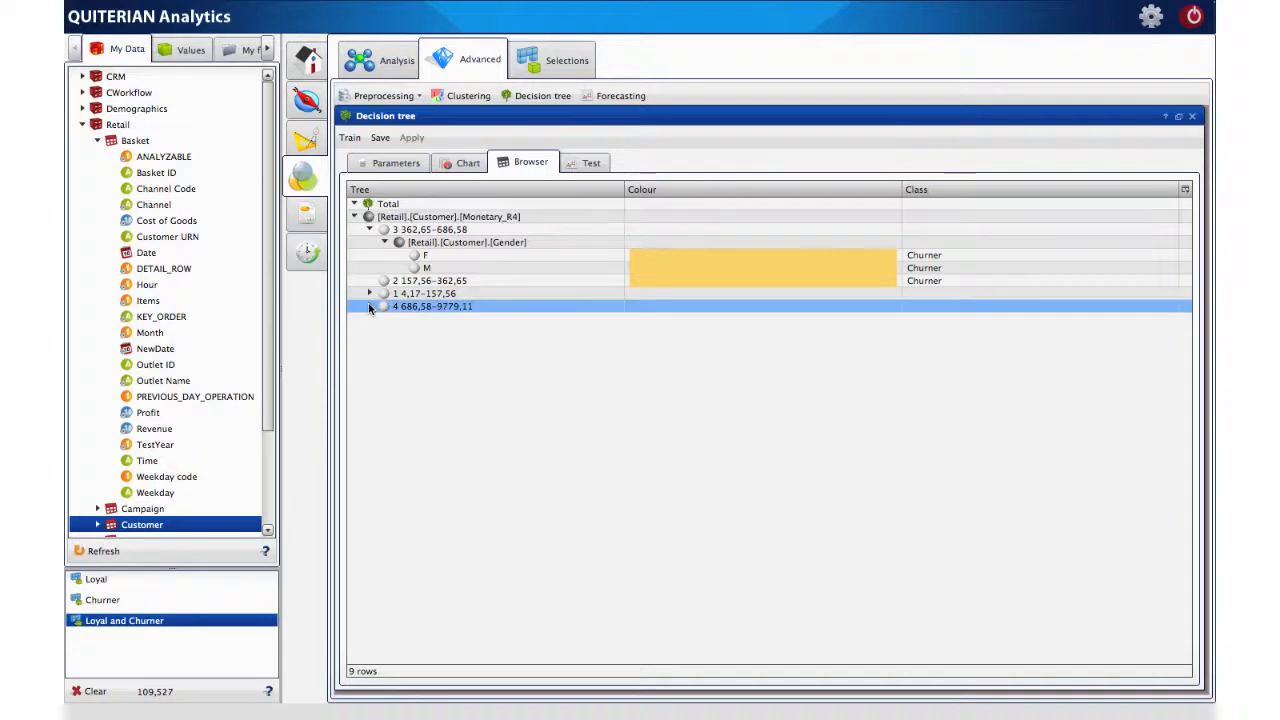
{"action": "left_click", "coordinate": [388, 320]}
{"action": "left_click", "coordinate": [385, 320]}
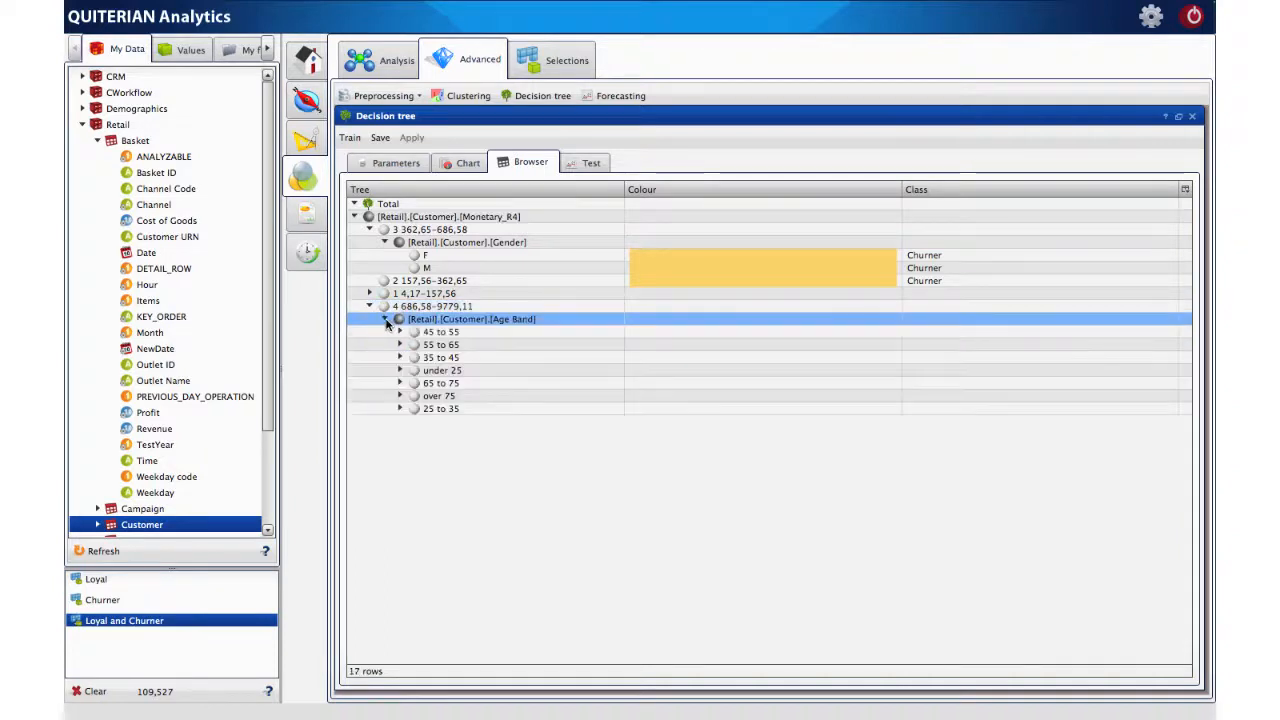
{"action": "left_click", "coordinate": [397, 333]}
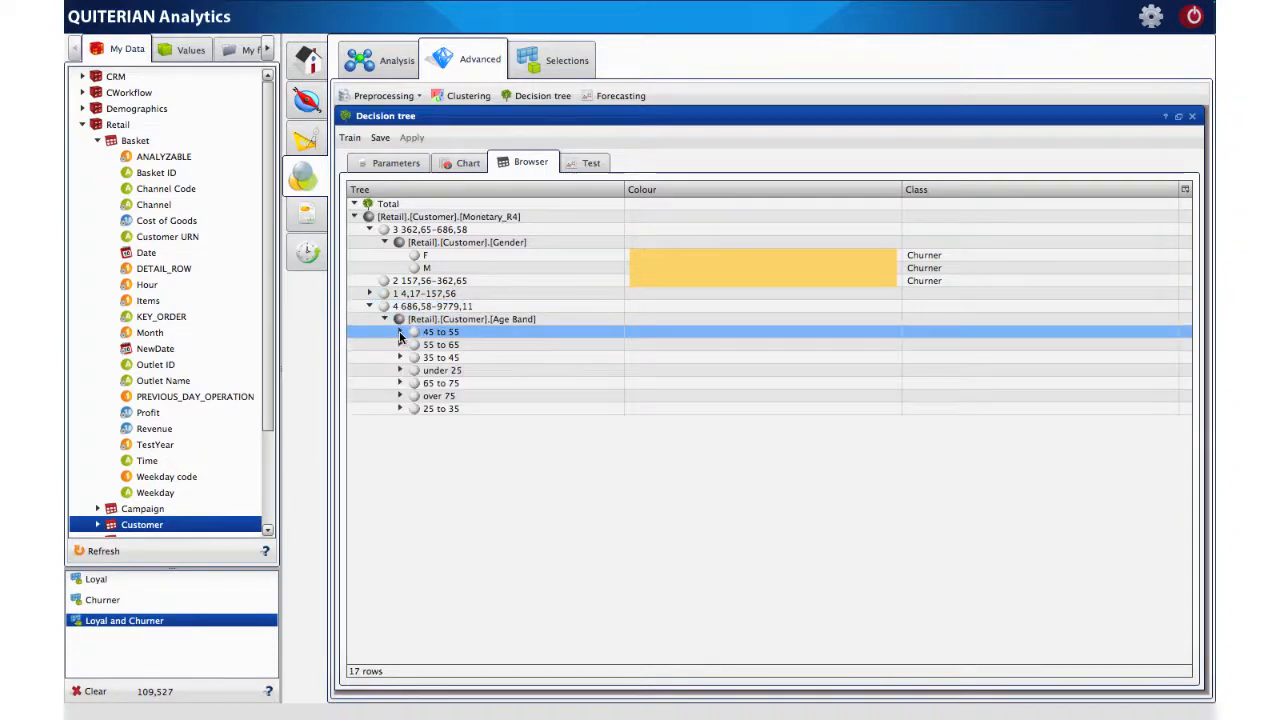
{"action": "left_click", "coordinate": [400, 332]}
Step: Expand Gender under the 45 to 55 age band and open its F branch down to the individual Wealth classes
{"action": "left_click", "coordinate": [408, 344]}
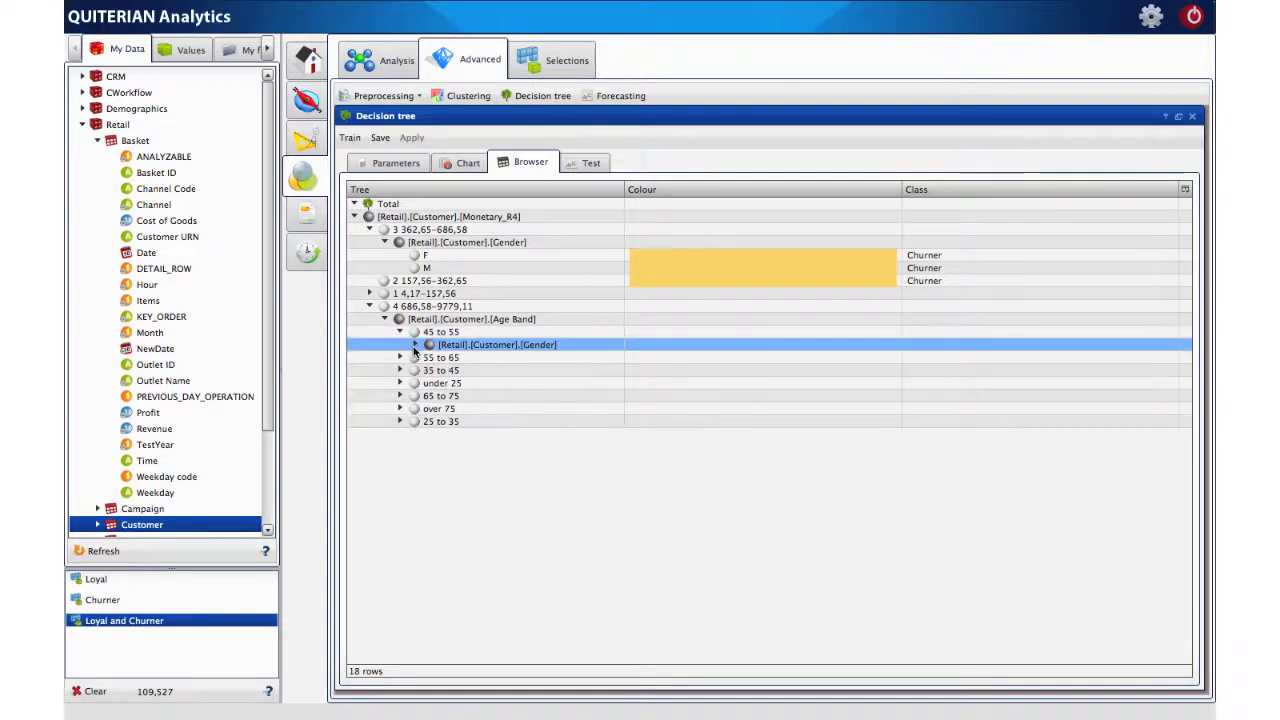
{"action": "left_click", "coordinate": [415, 345]}
{"action": "left_click", "coordinate": [424, 357]}
{"action": "left_click", "coordinate": [431, 358]}
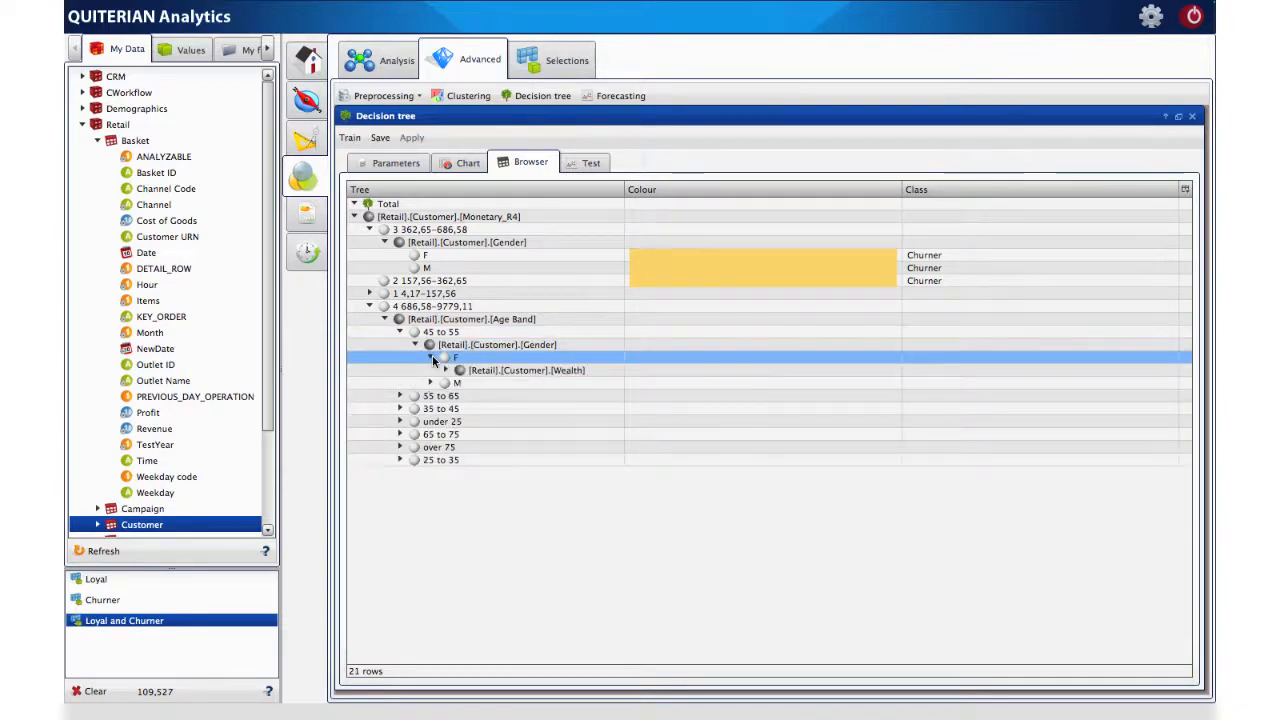
{"action": "left_click", "coordinate": [440, 371]}
{"action": "left_click", "coordinate": [443, 371]}
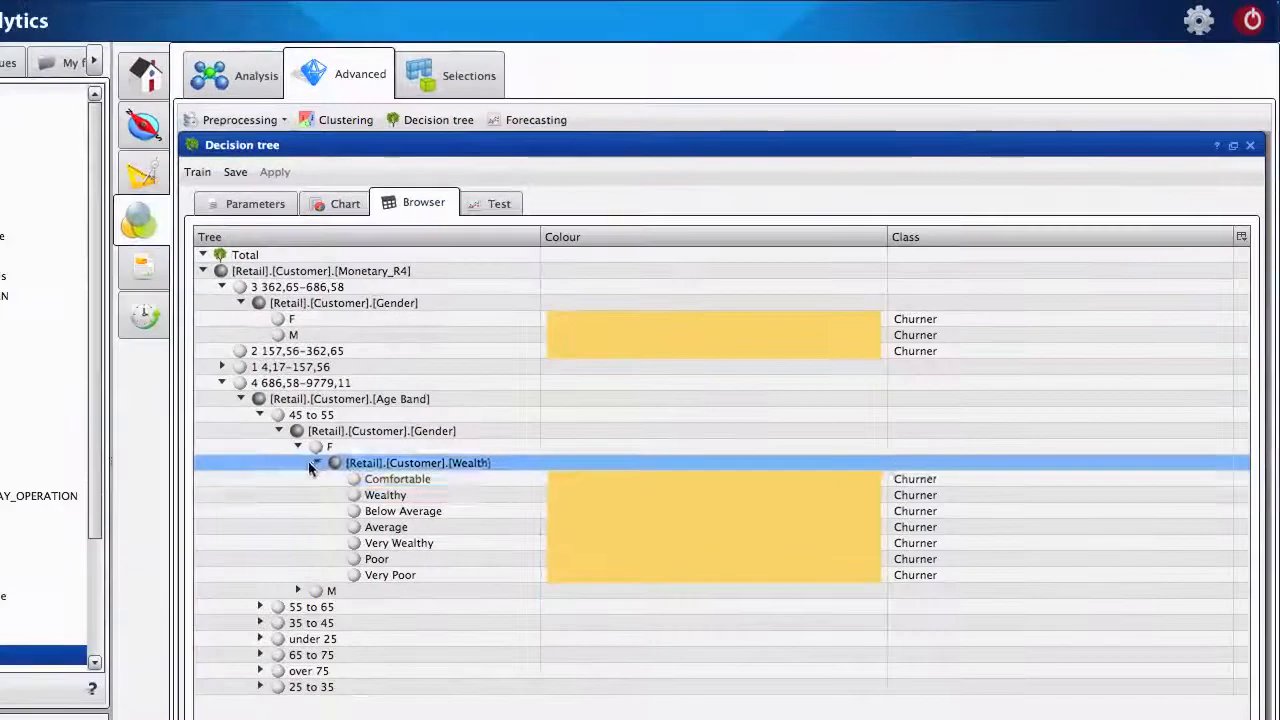
Step: Expand the M branch of Gender under the 45 to 55 age band down to the individual Wealth classes
{"action": "left_click_drag", "start_coordinate": [440, 374], "coordinate": [424, 463]}
{"action": "left_click_drag", "start_coordinate": [292, 575], "coordinate": [295, 592]}
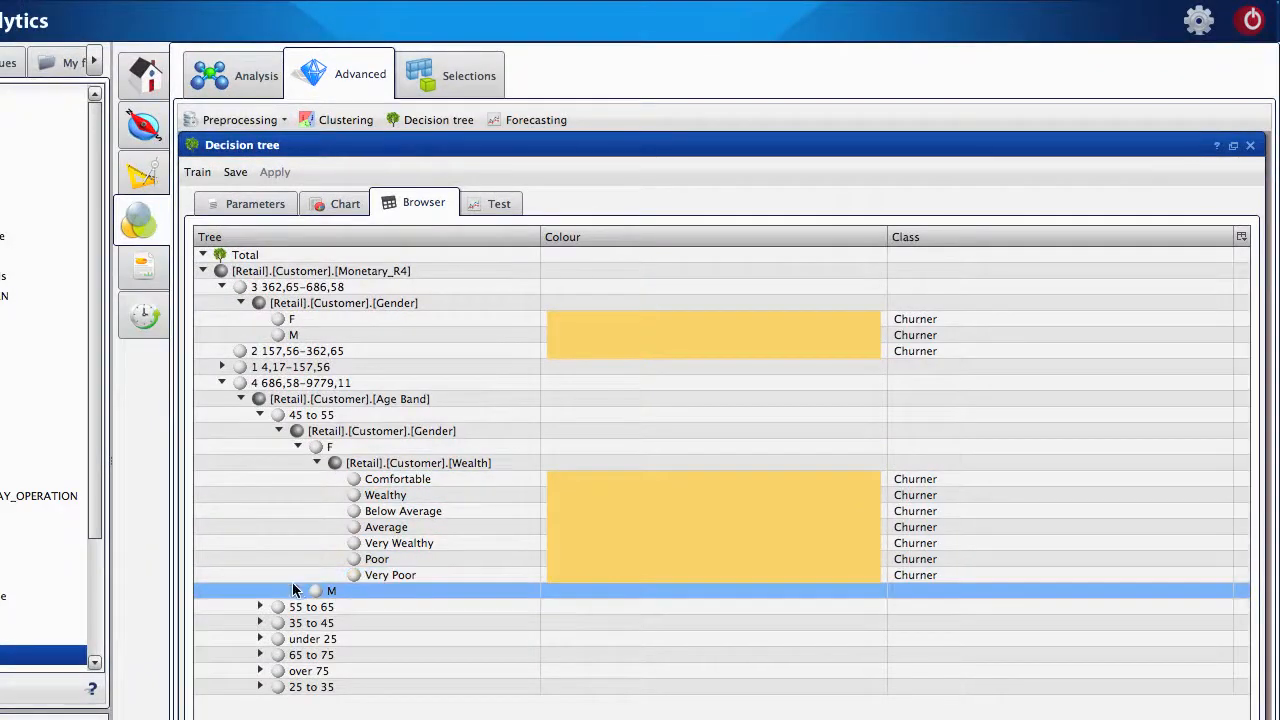
{"action": "left_click", "coordinate": [297, 591]}
{"action": "left_click", "coordinate": [308, 604]}
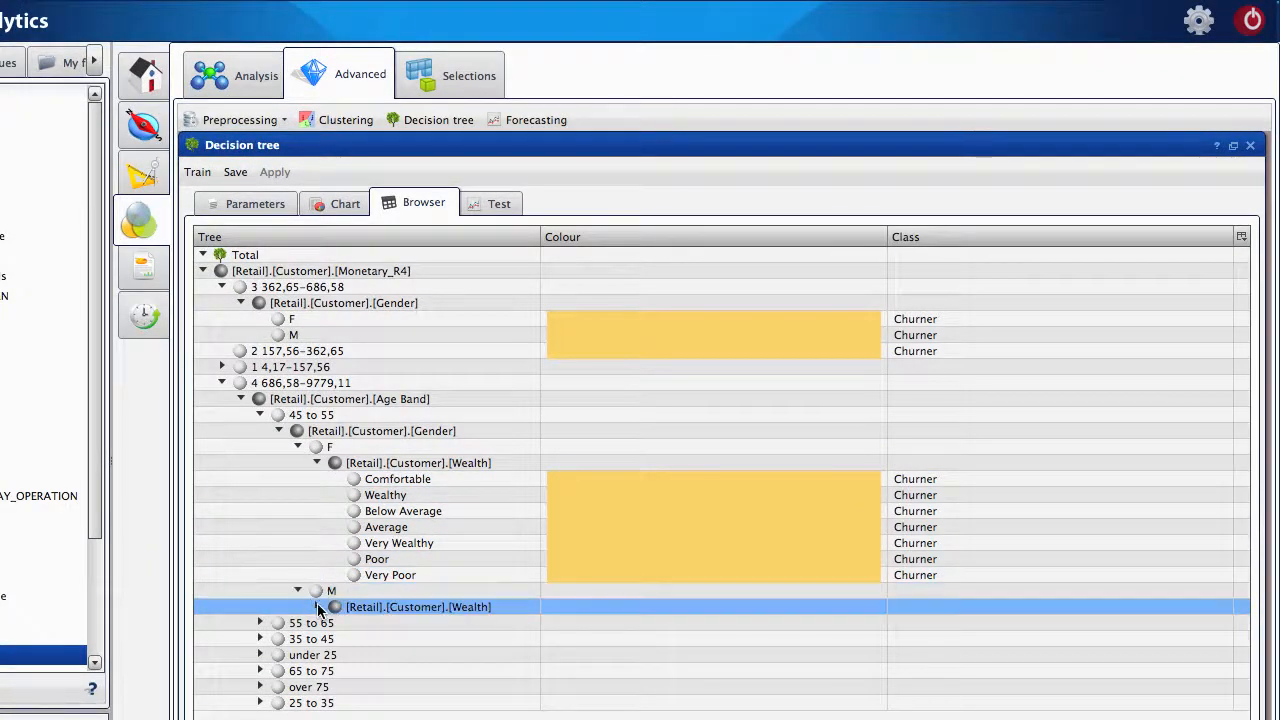
{"action": "left_click", "coordinate": [316, 607]}
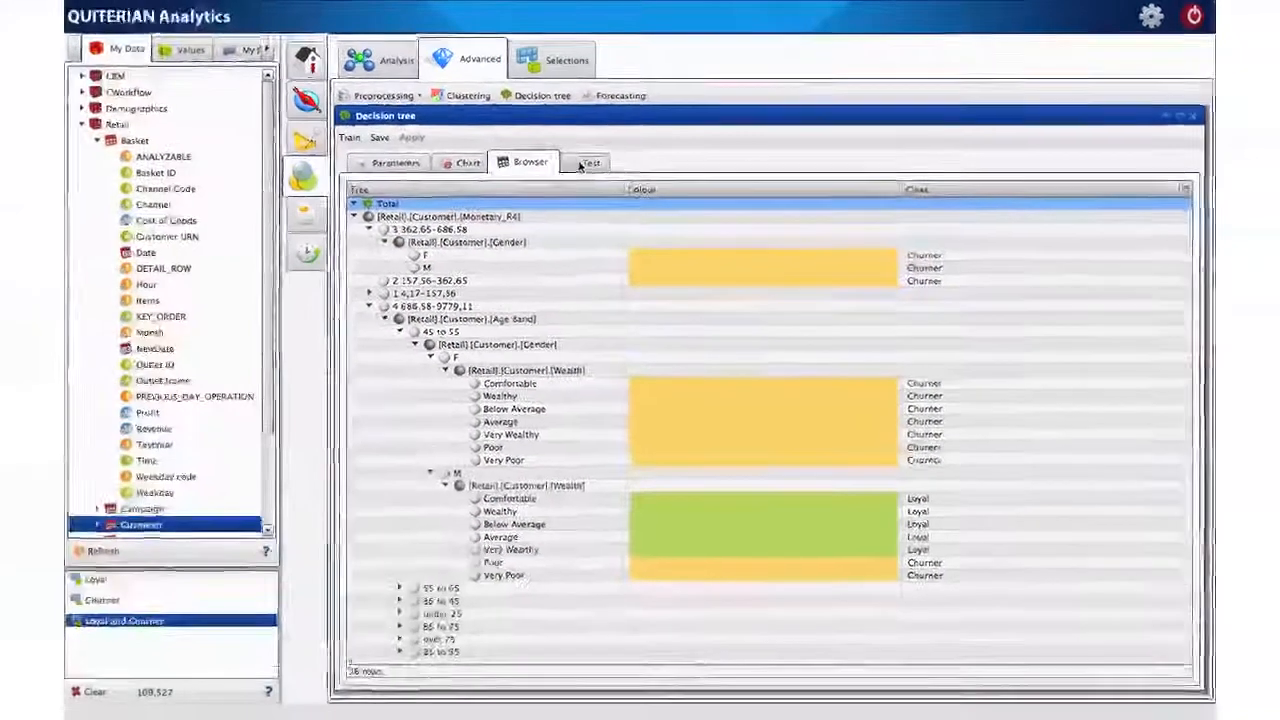
Step: Test the decision tree on the Churner segment at the 95% confidence level
{"action": "left_click", "coordinate": [530, 188]}
{"action": "left_click", "coordinate": [130, 602]}
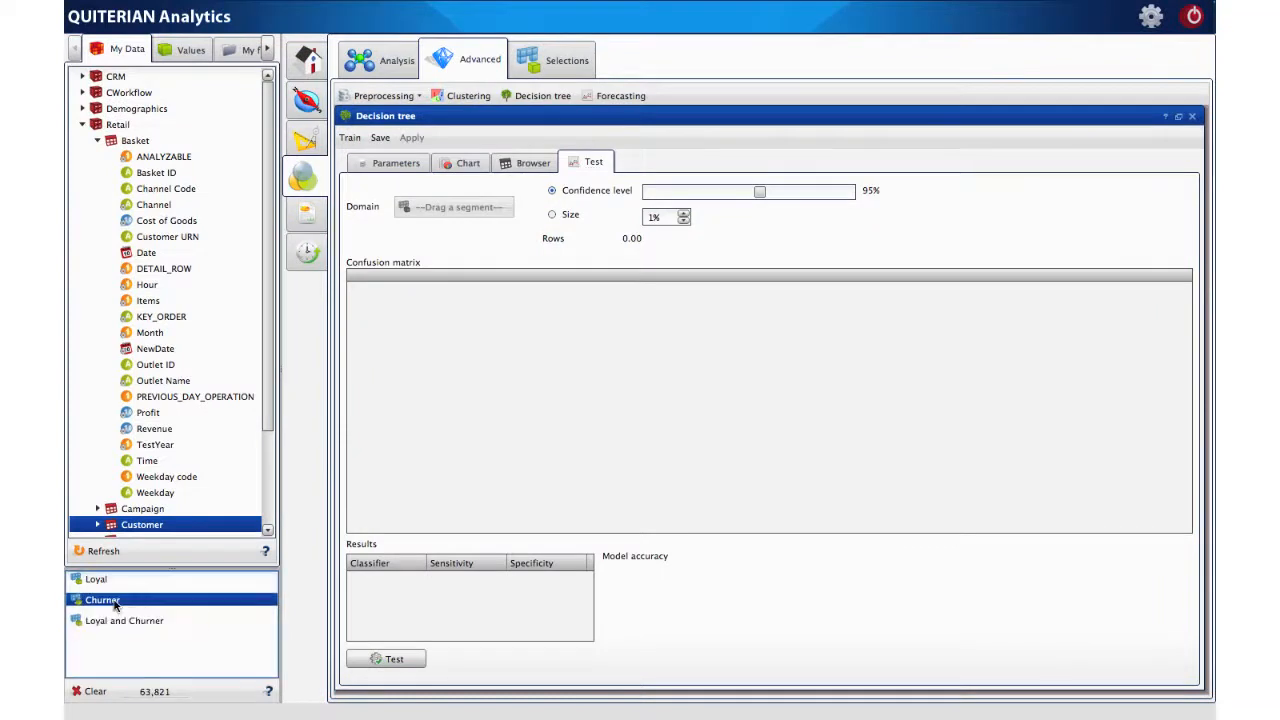
{"action": "left_click_drag", "start_coordinate": [115, 603], "coordinate": [432, 208]}
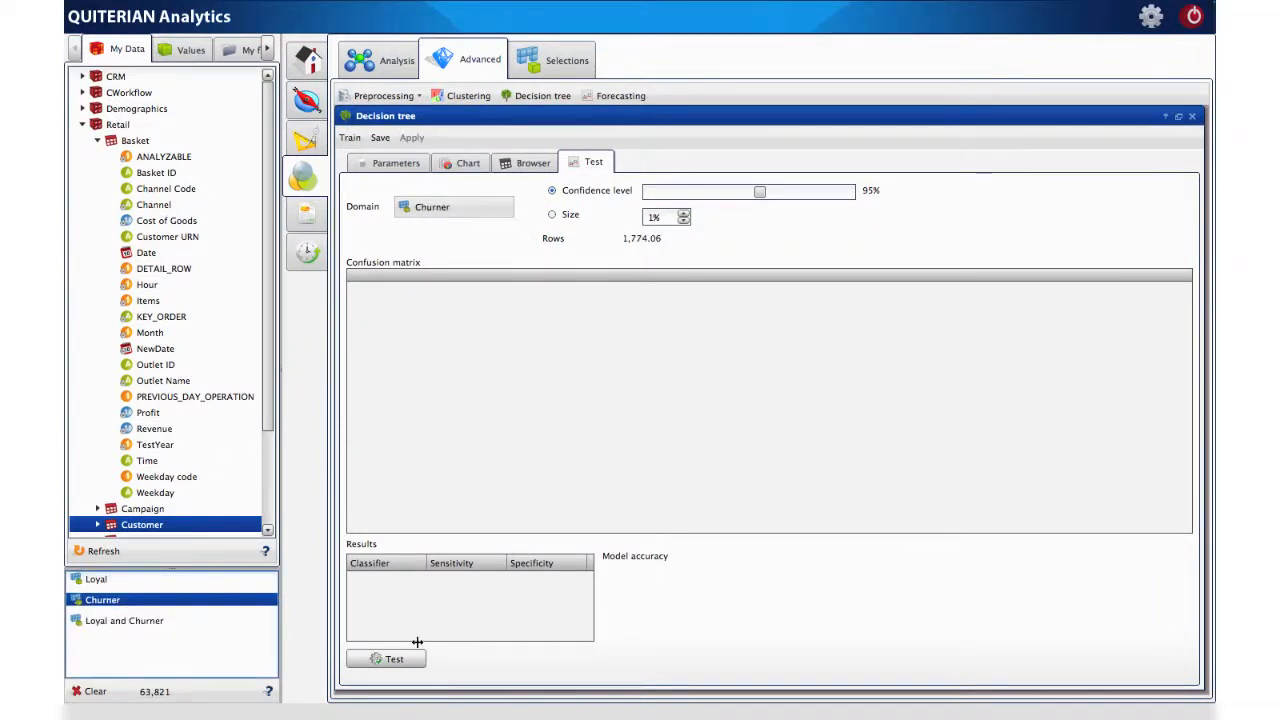
{"action": "left_click", "coordinate": [390, 659]}
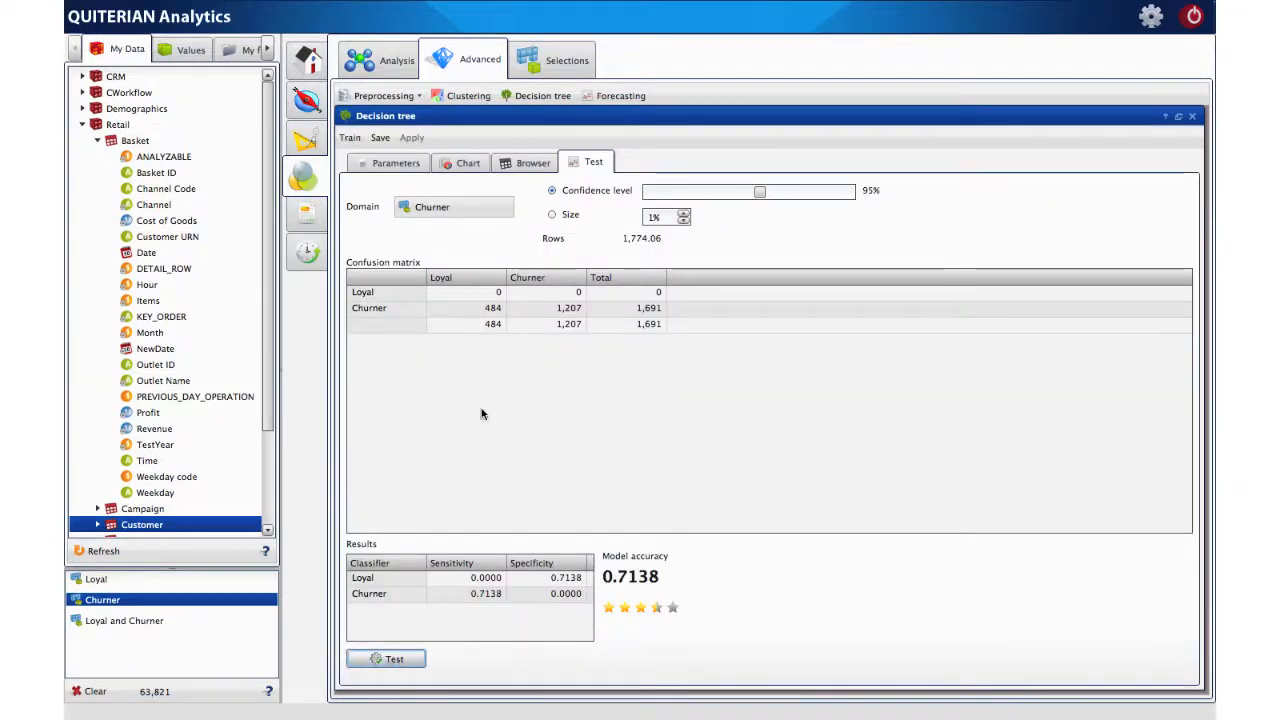
Step: Save the decision tree in the ERP folder with Churn Propension as both its name and description
{"action": "left_click", "coordinate": [377, 138]}
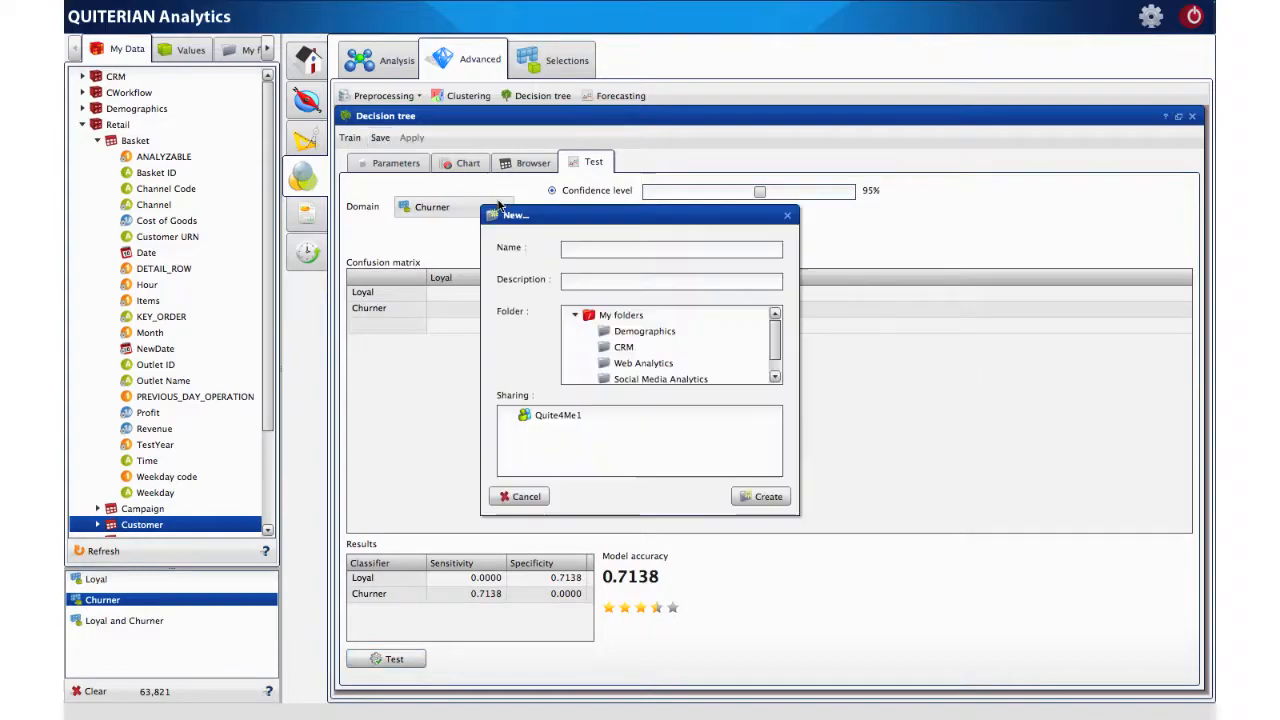
{"action": "left_click", "coordinate": [580, 250]}
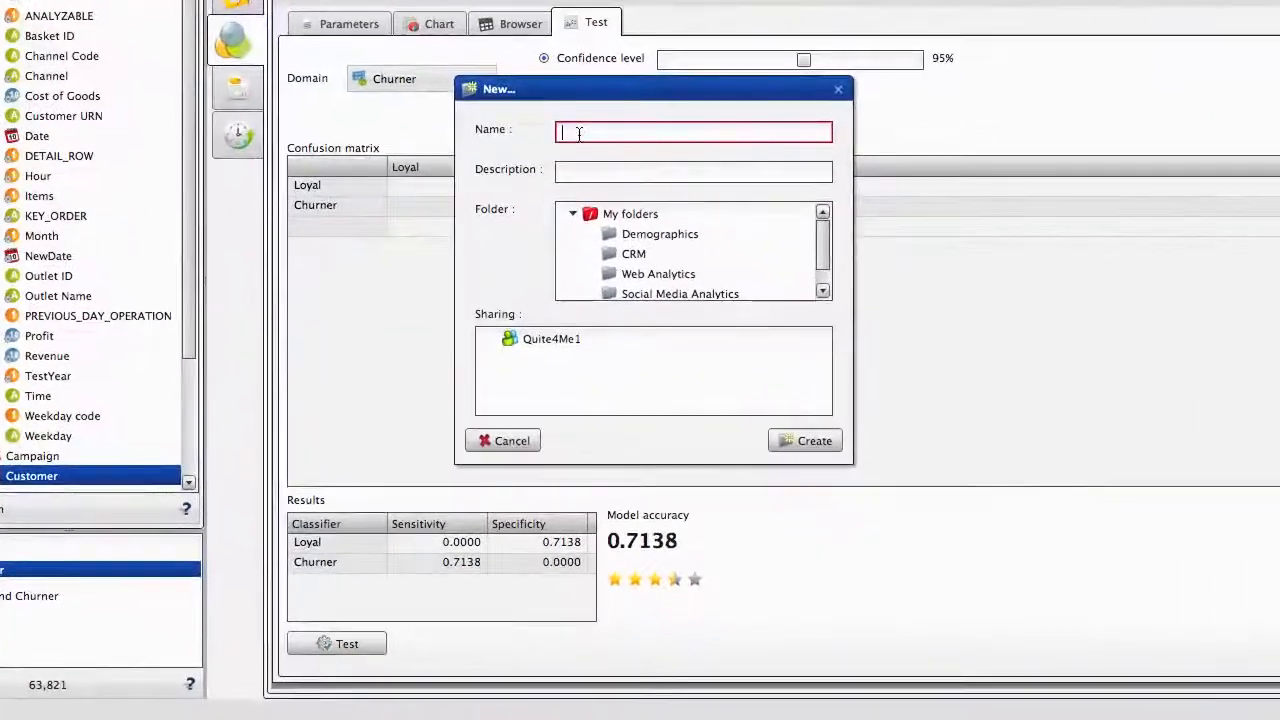
{"action": "type", "text": "Churn"}
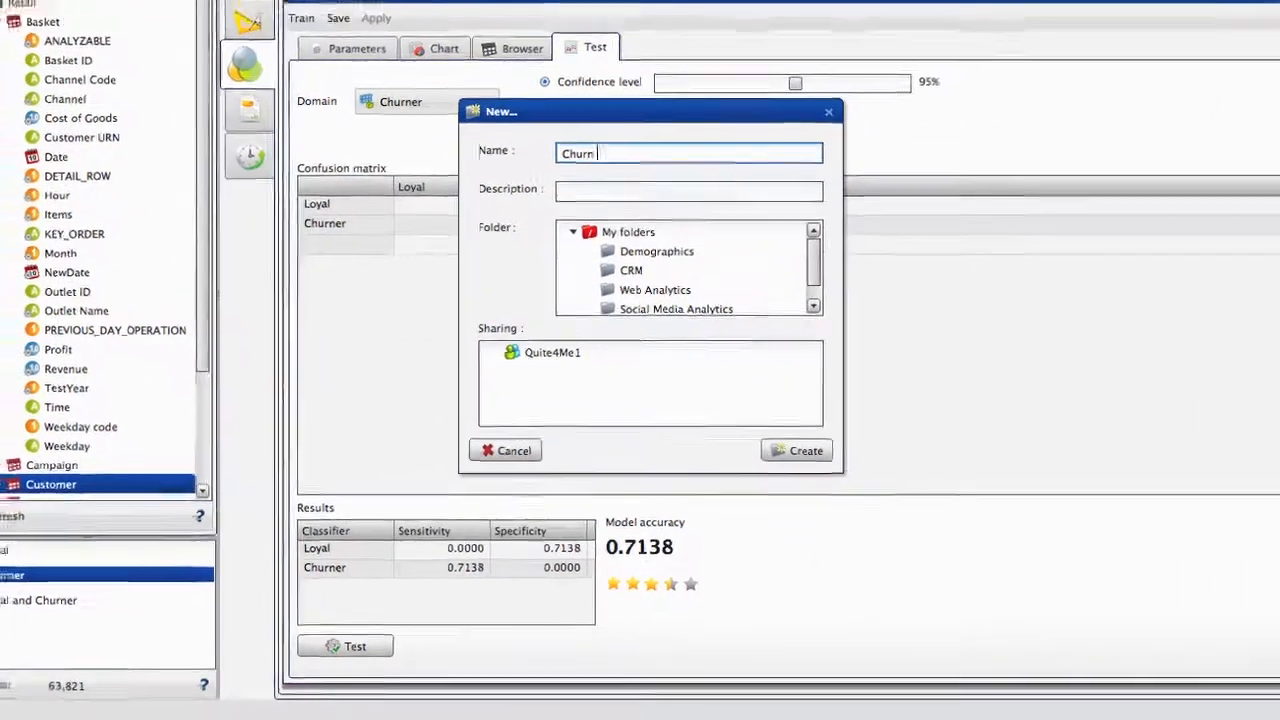
{"action": "type", "text": " Propension"}
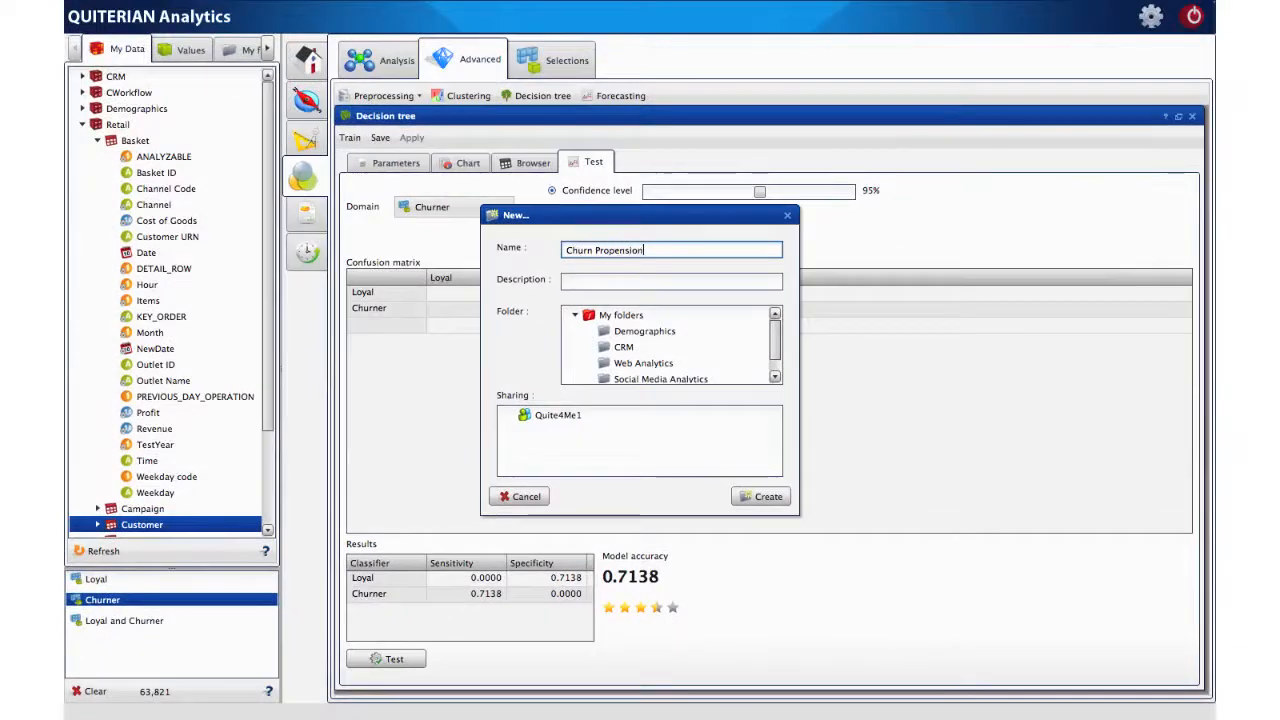
{"action": "key", "text": "Tab"}
{"action": "key", "text": "Tab"}
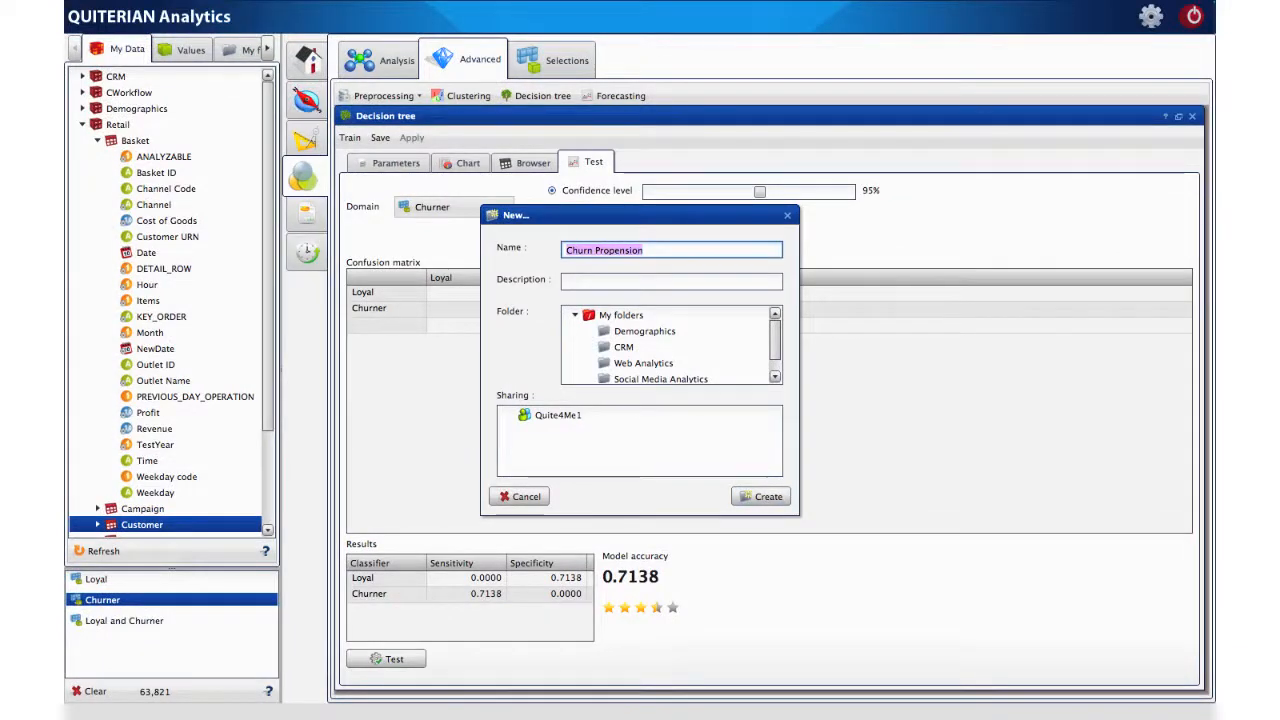
{"action": "key", "text": "ctrl+c"}
{"action": "key", "text": "Tab"}
{"action": "key", "text": "ctrl+v"}
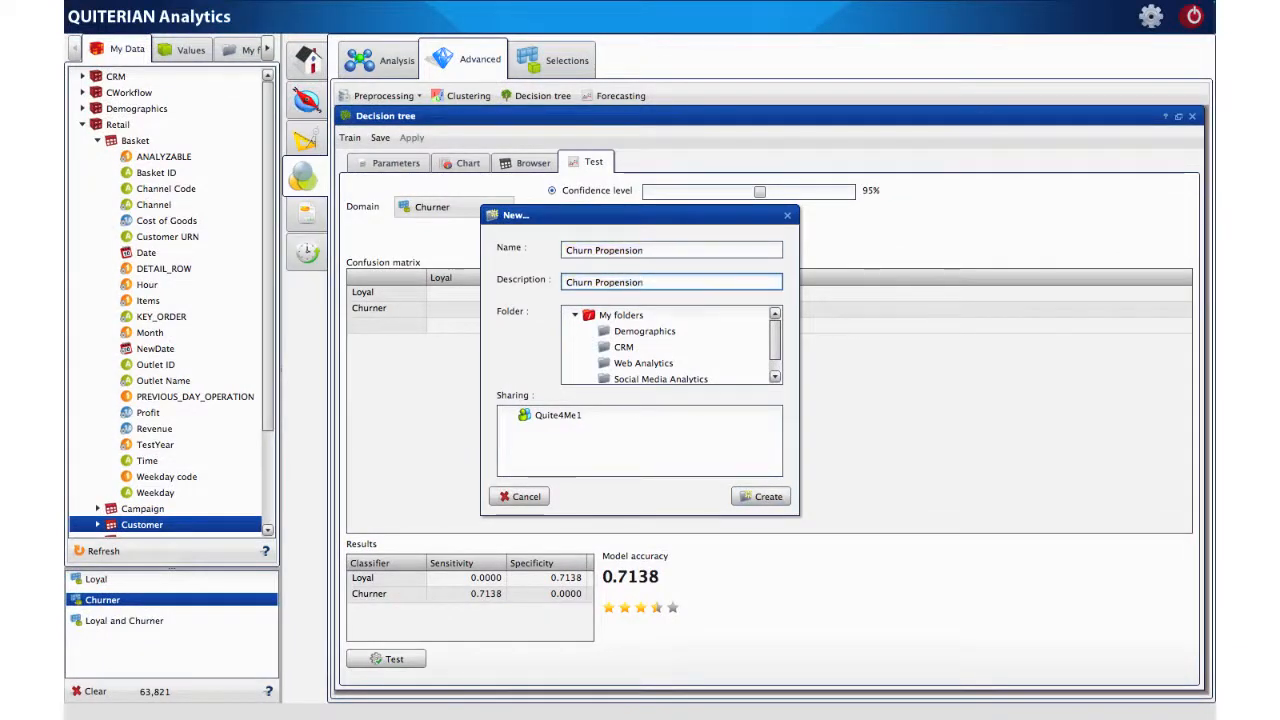
{"action": "scroll", "coordinate": [695, 365], "scroll_direction": "down", "scroll_amount": 1}
{"action": "left_click", "coordinate": [619, 376]}
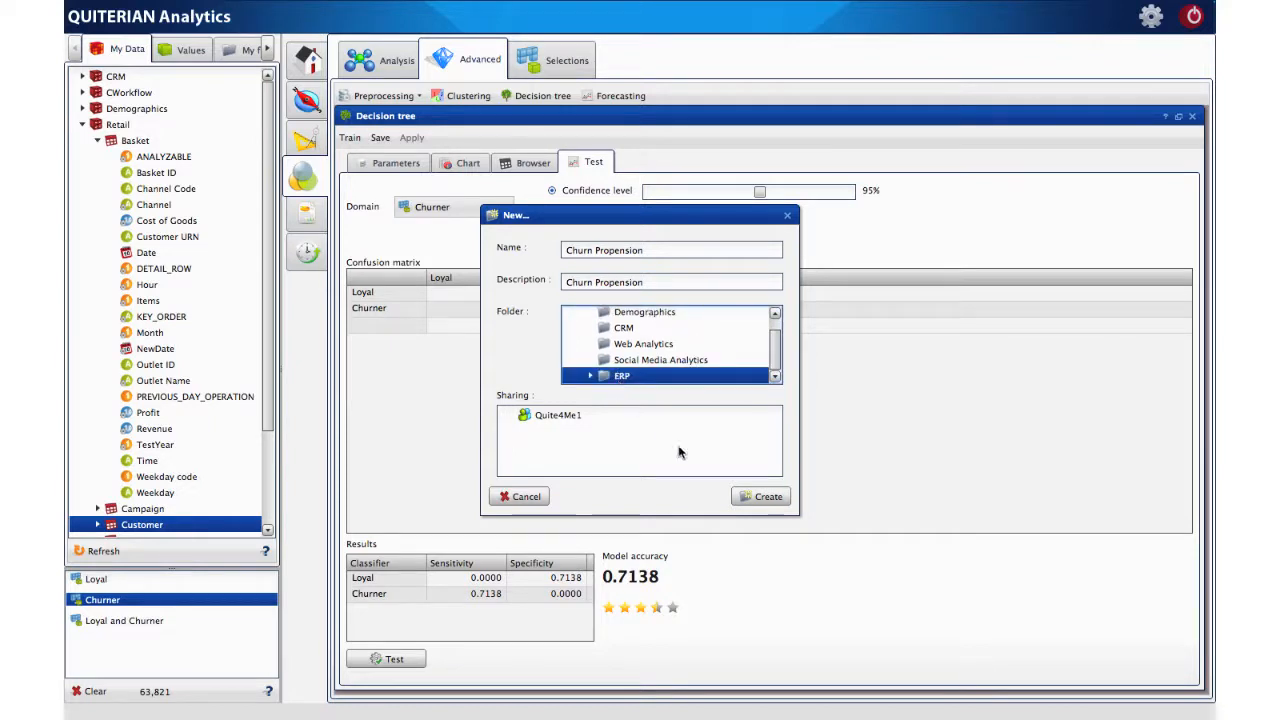
{"action": "left_click", "coordinate": [761, 500]}
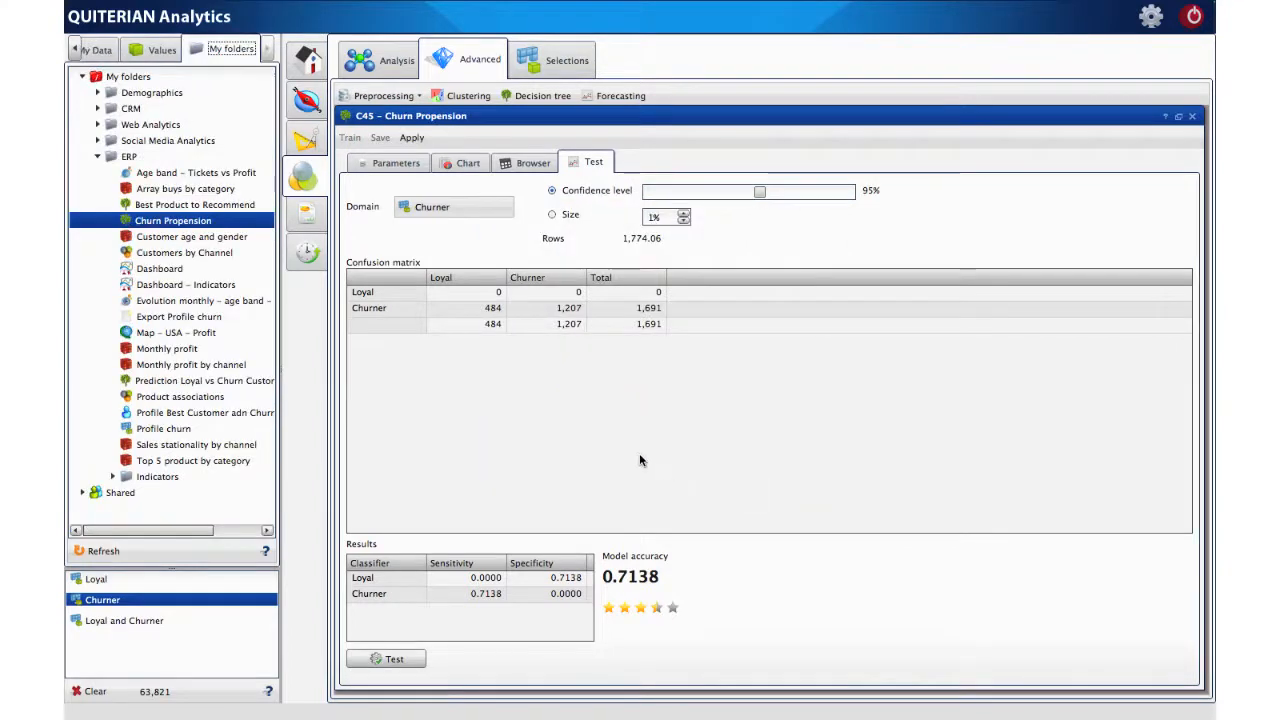
Step: Apply the Churn Propension model to the Loyal segment, writing the prediction to a target column named Churn Propension
{"action": "left_click", "coordinate": [416, 142]}
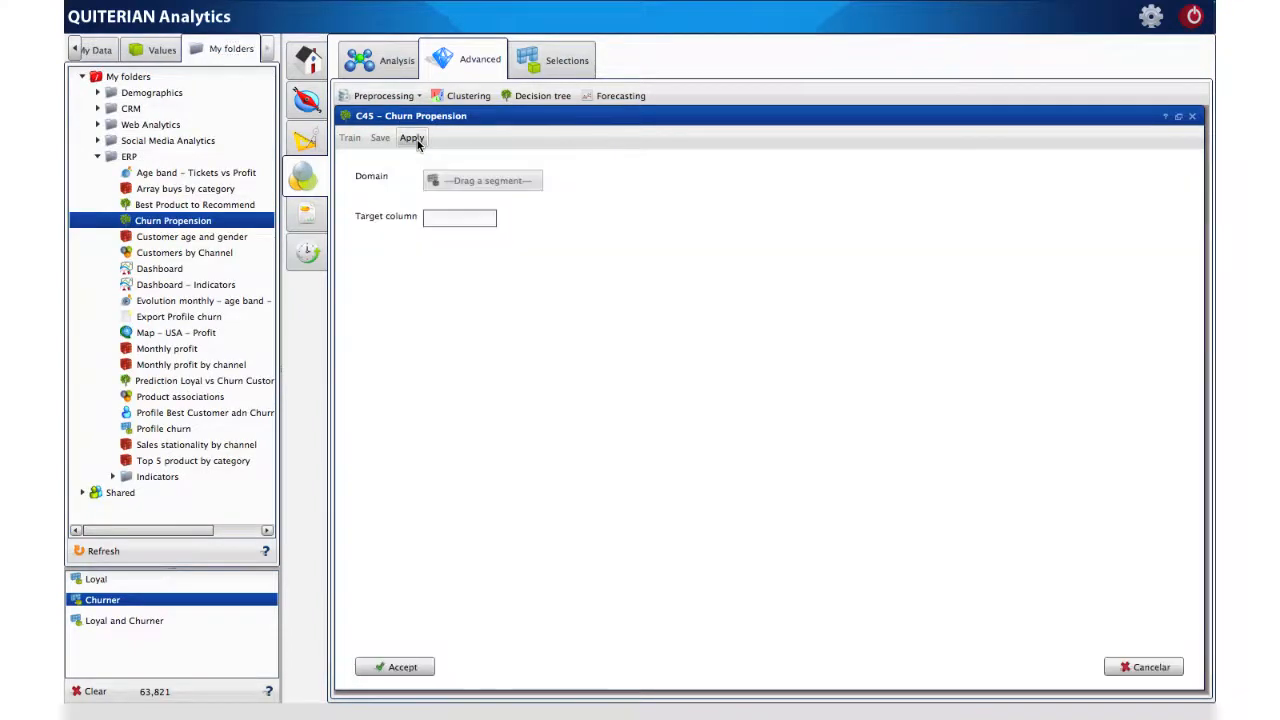
{"action": "left_click", "coordinate": [92, 580]}
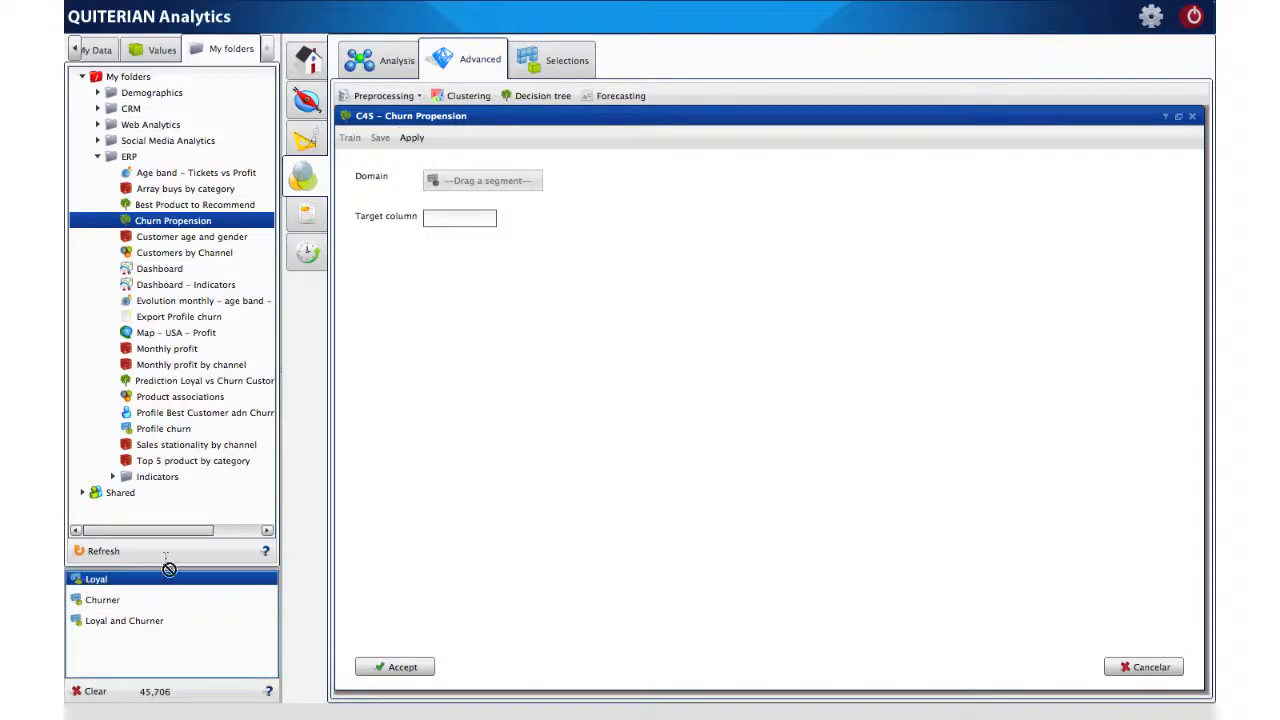
{"action": "left_click_drag", "start_coordinate": [169, 569], "coordinate": [484, 180]}
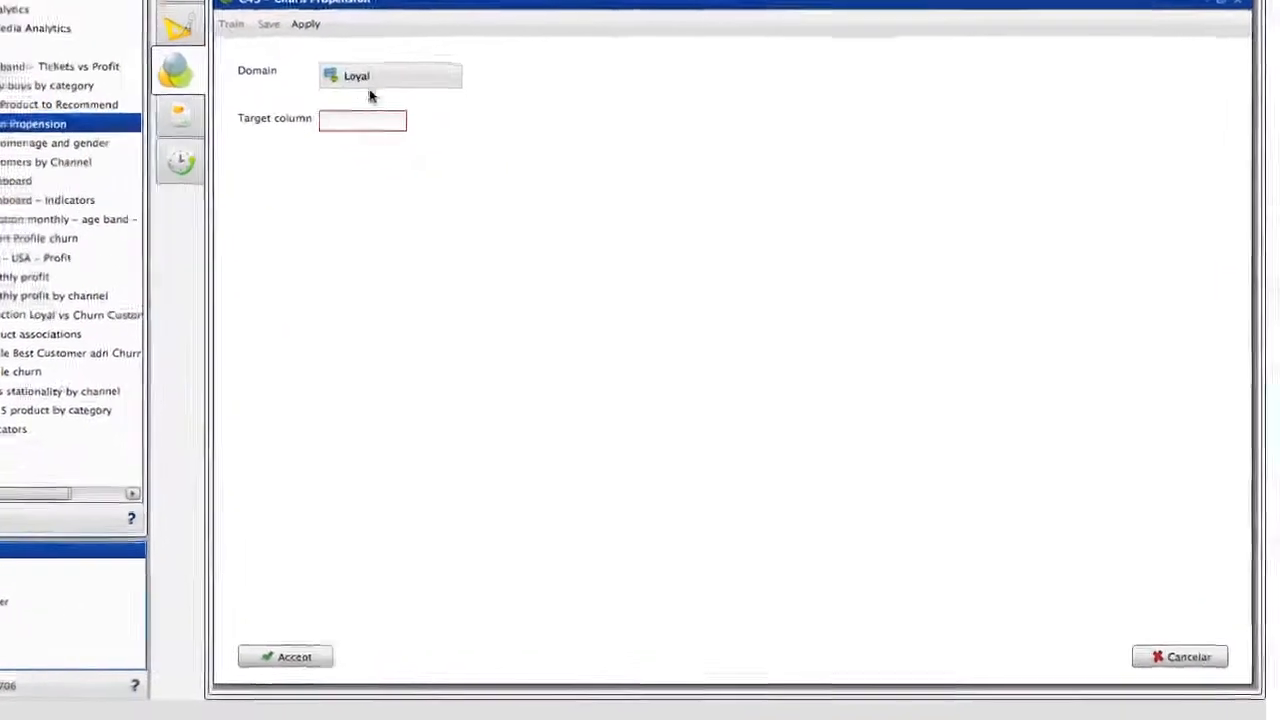
{"action": "left_click", "coordinate": [360, 120]}
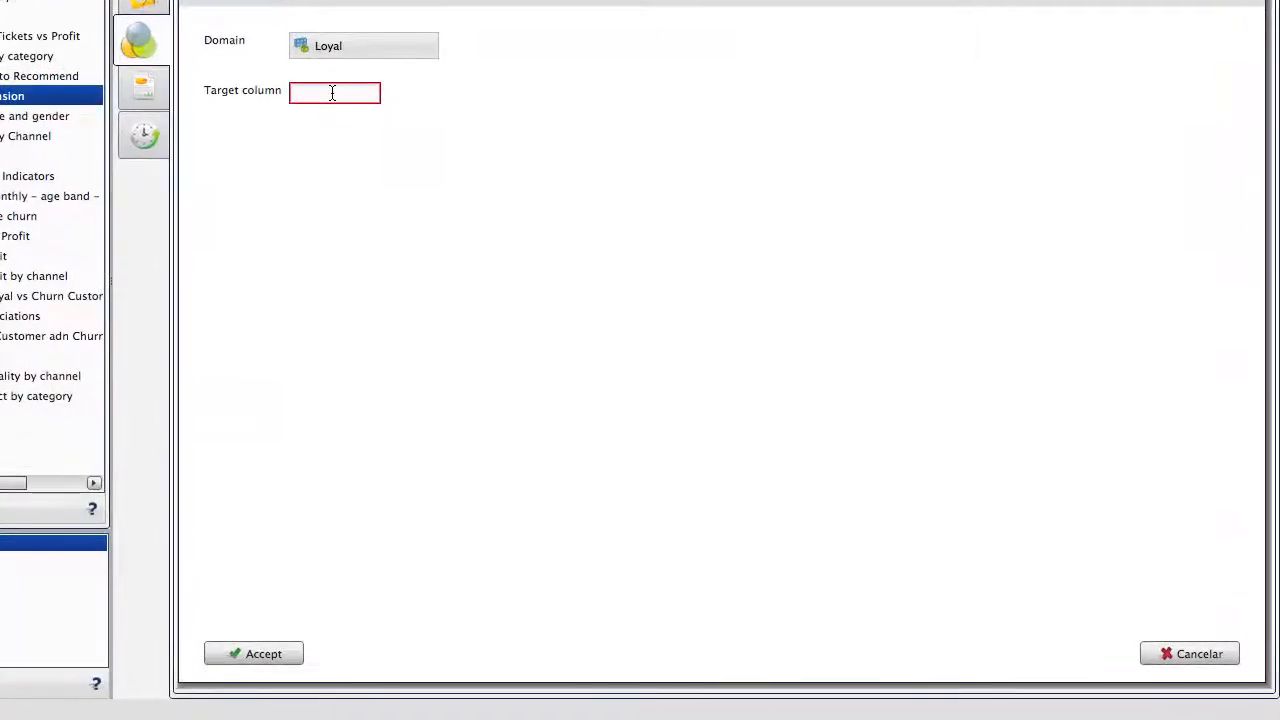
{"action": "type", "text": "Churn Propension"}
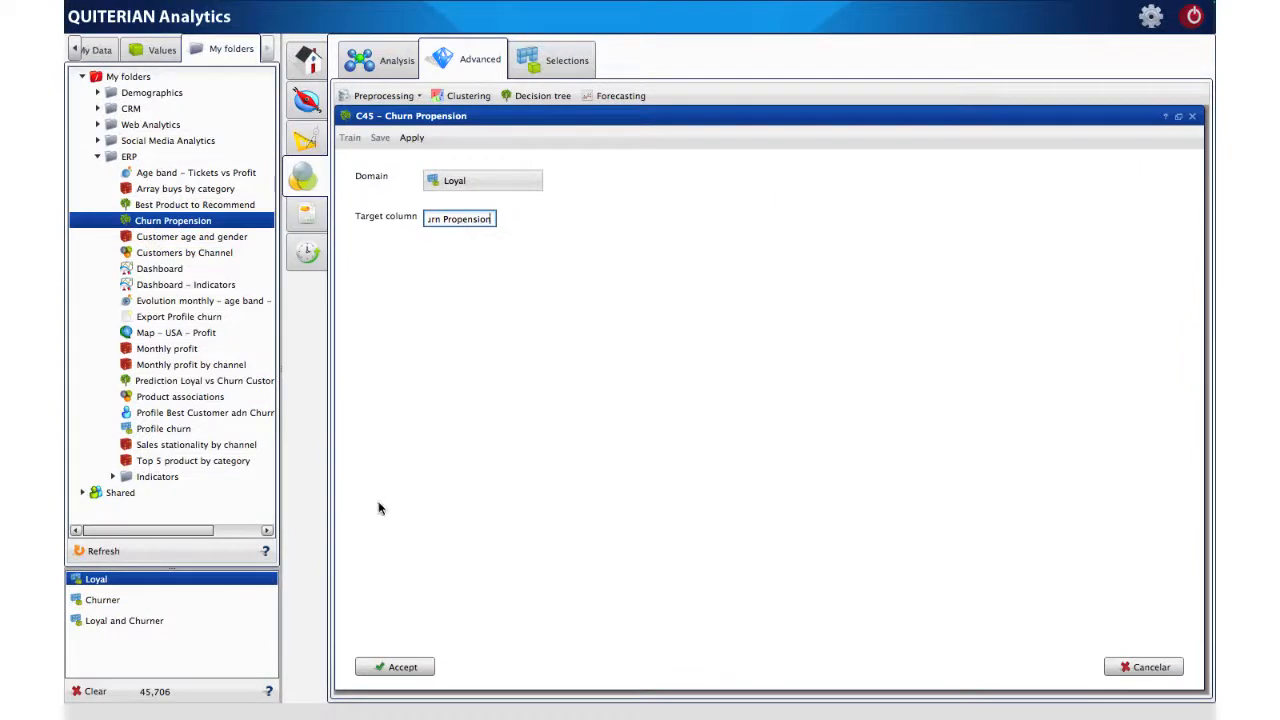
{"action": "left_click", "coordinate": [398, 666]}
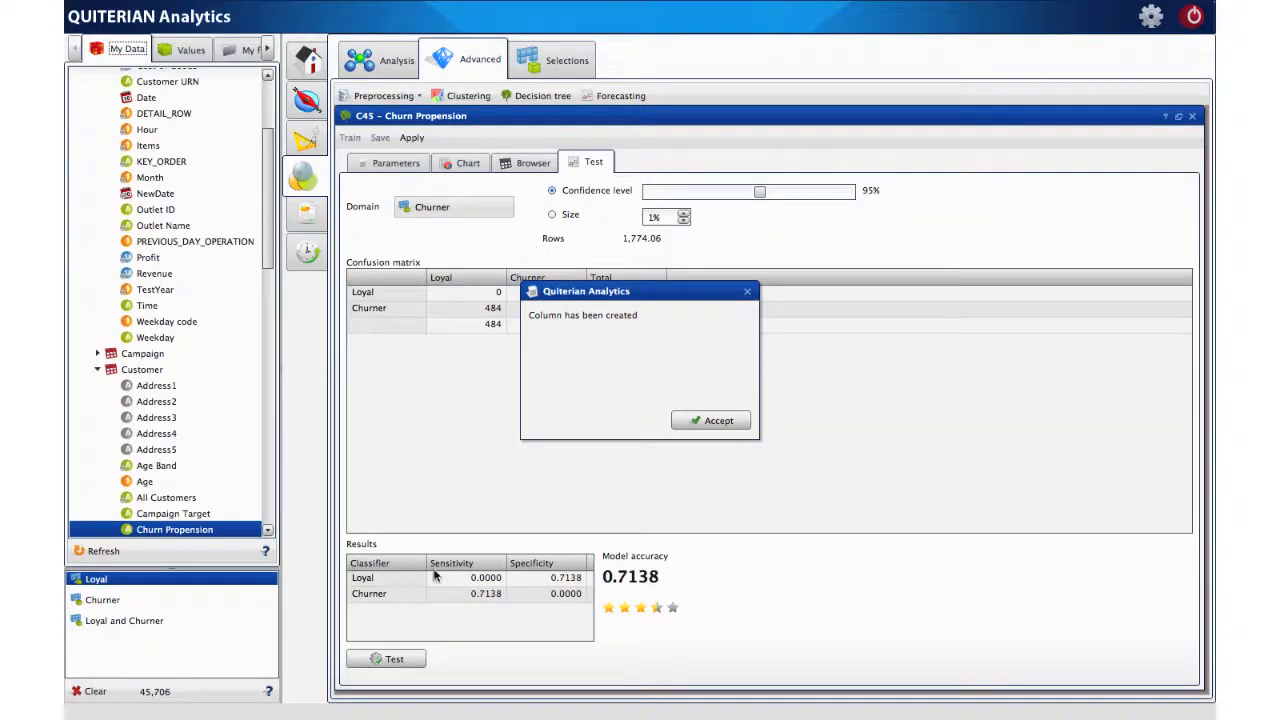
{"action": "left_click", "coordinate": [713, 421]}
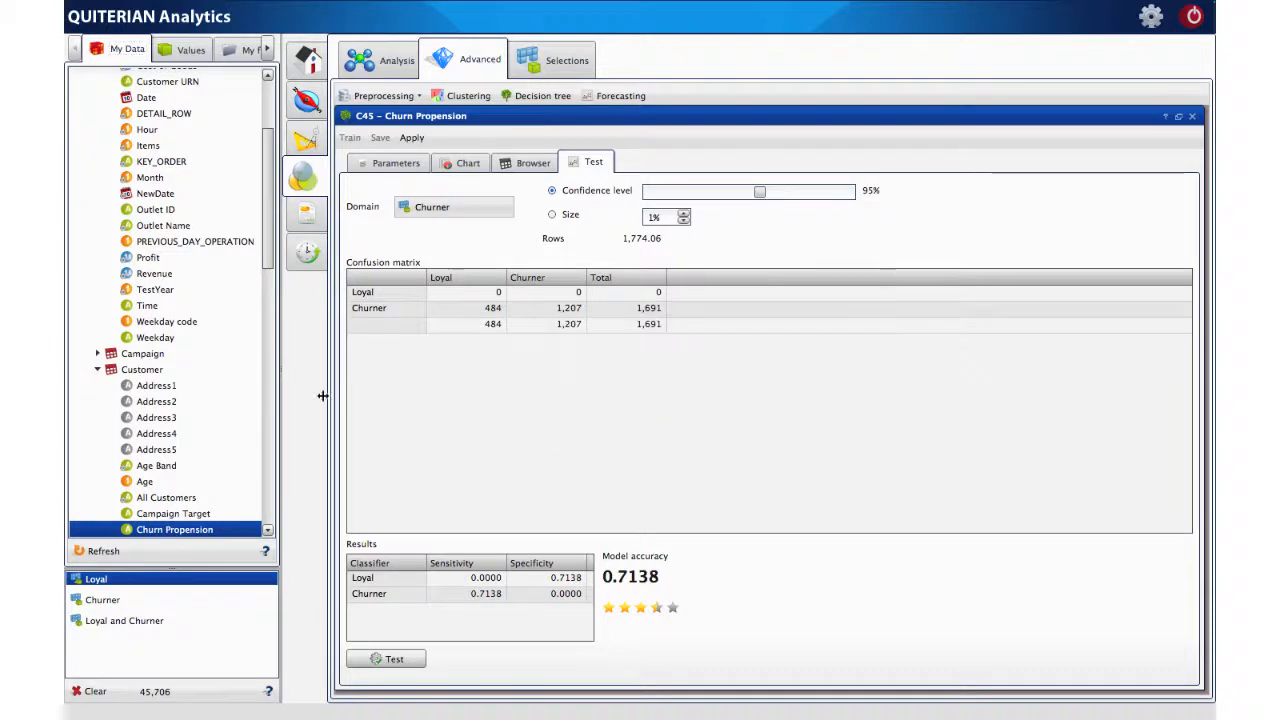
Step: List the values of the Customer table's Churn Propension column and examine the counts for Churner and Loyal
{"action": "left_click", "coordinate": [130, 370]}
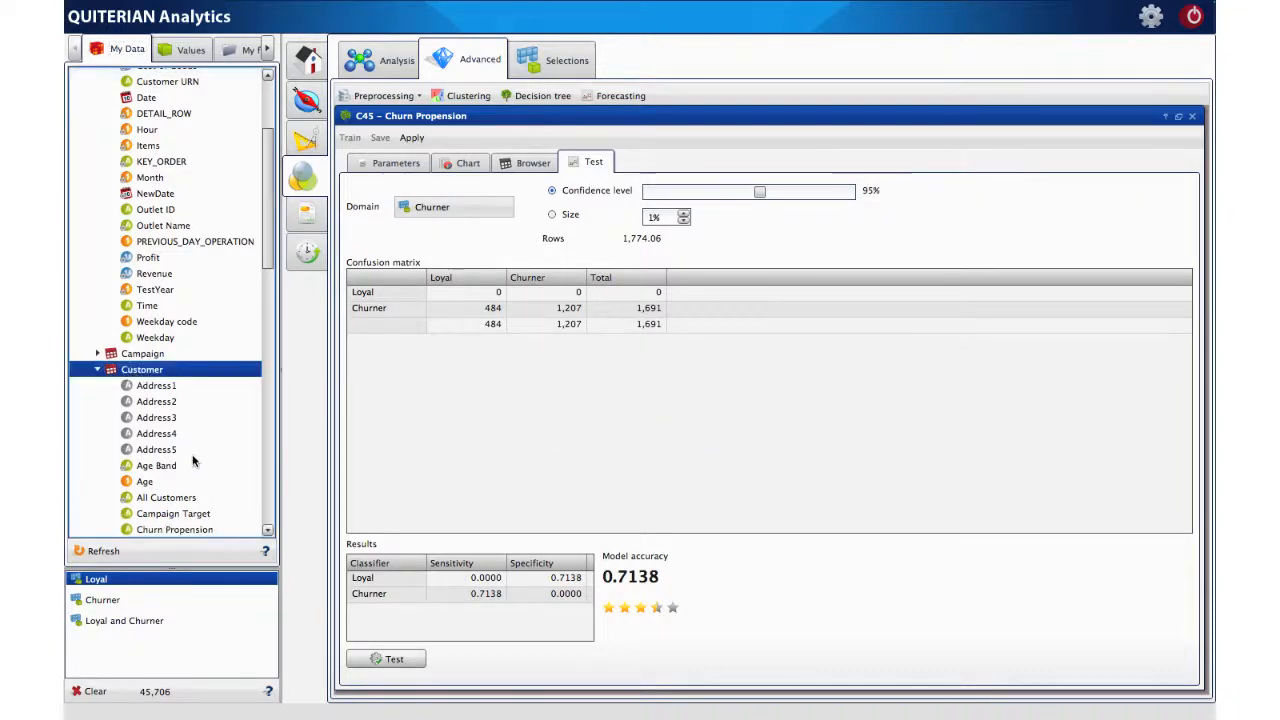
{"action": "left_click", "coordinate": [197, 534]}
{"action": "double_click", "coordinate": [197, 531]}
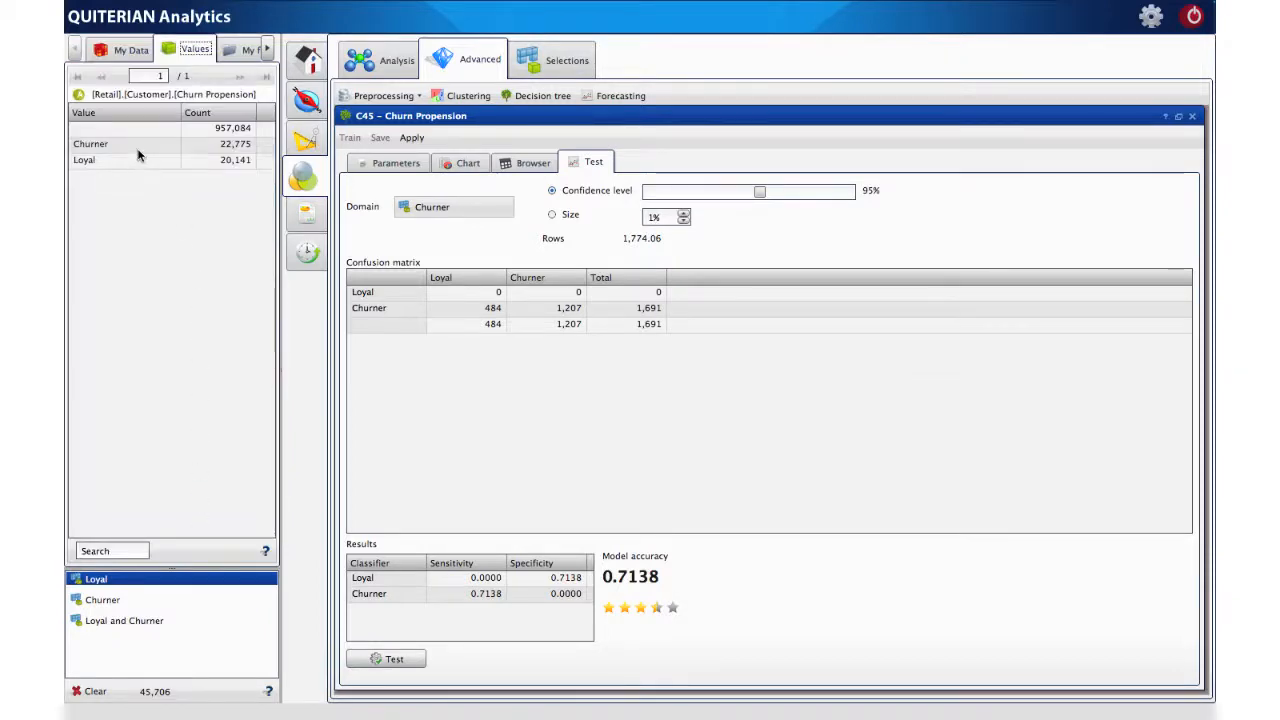
{"action": "left_click", "coordinate": [138, 148]}
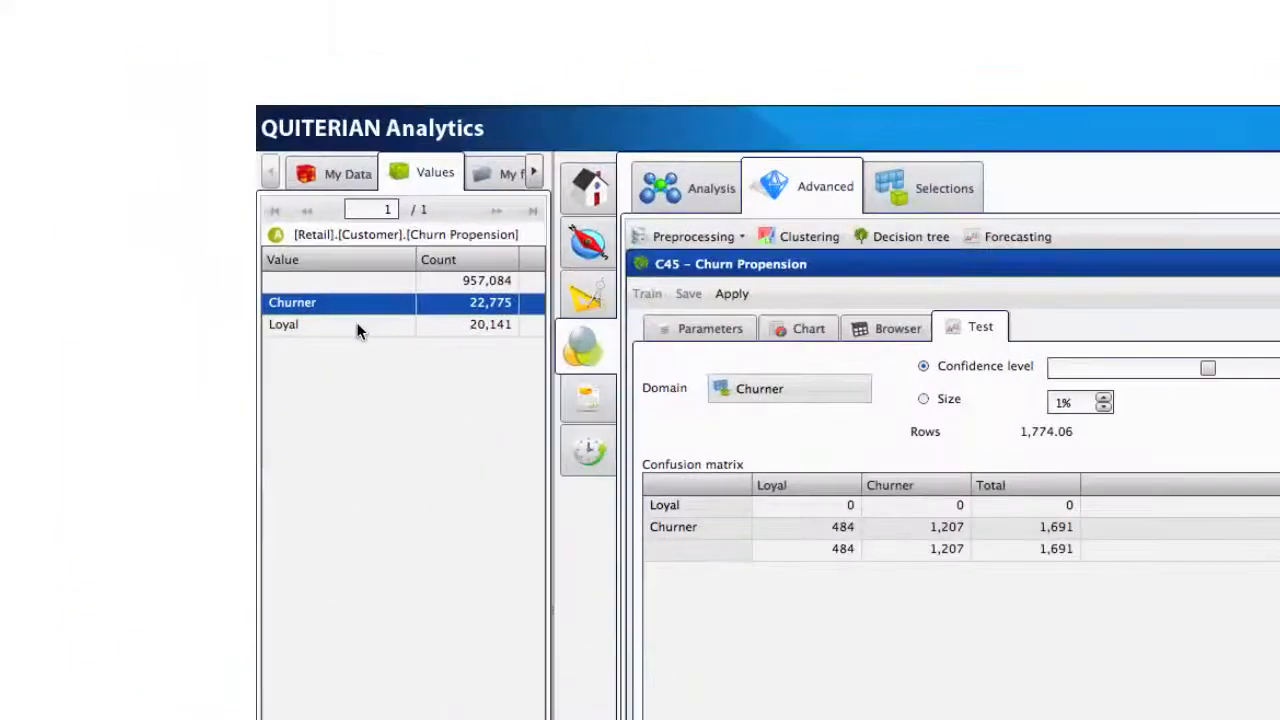
{"action": "left_click", "coordinate": [360, 327]}
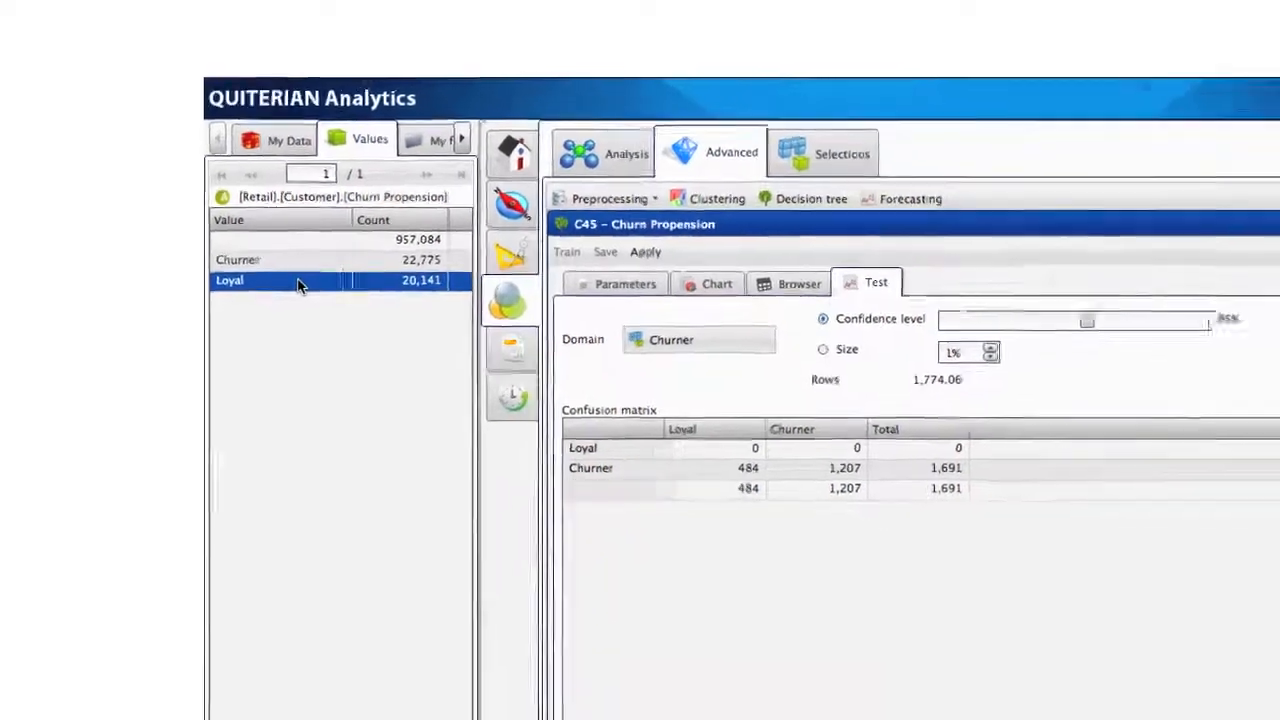